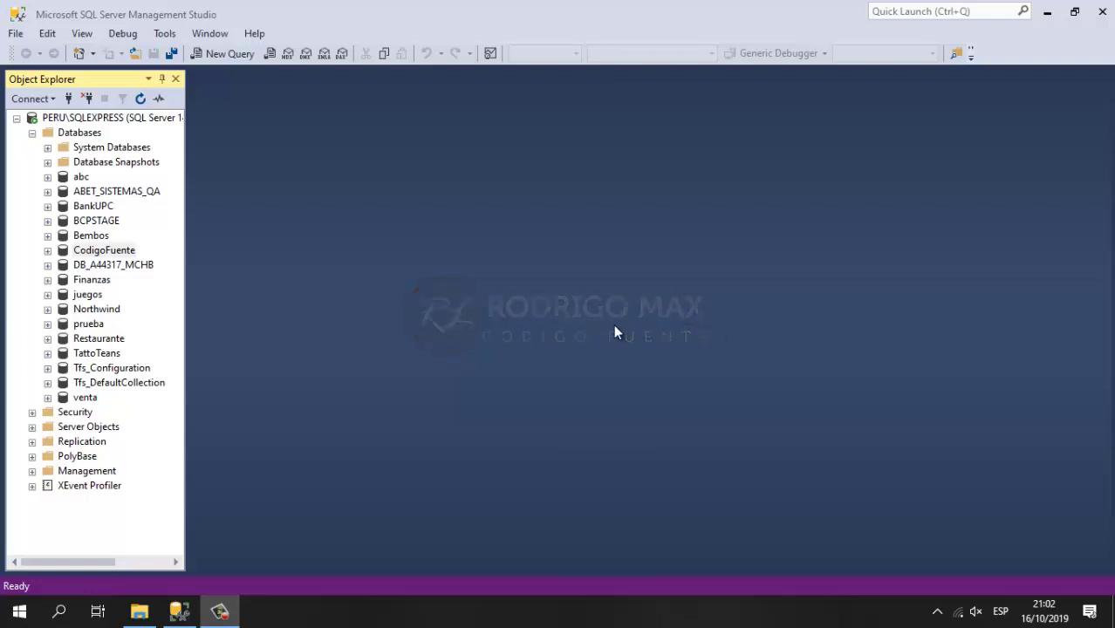
- Open the backup settings for the CodigoFuente database
left_click(63, 251)
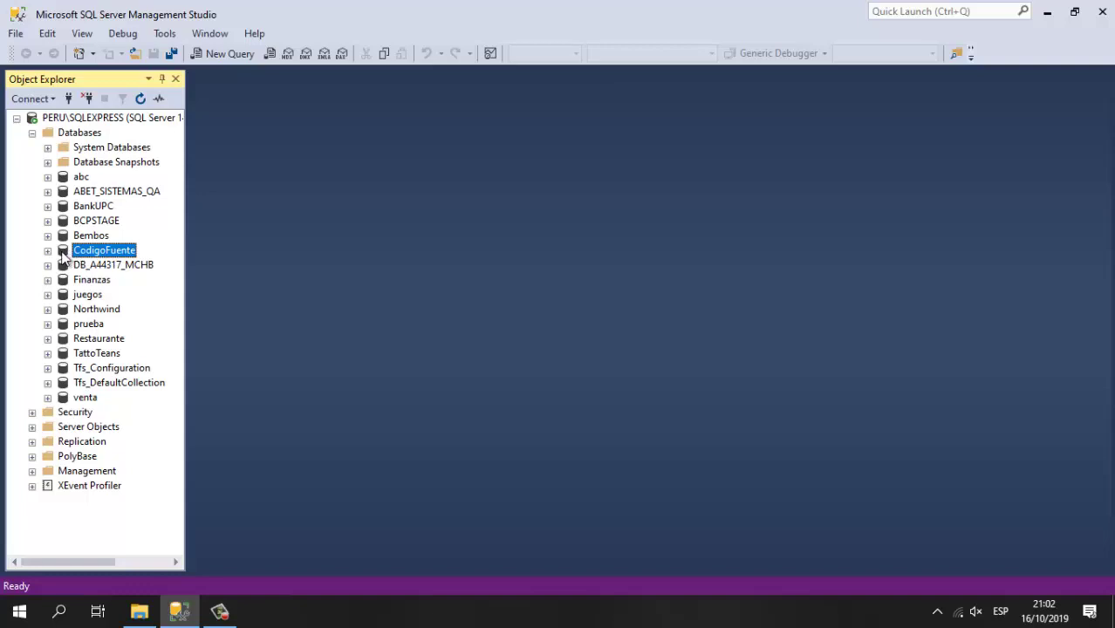
right_click(63, 254)
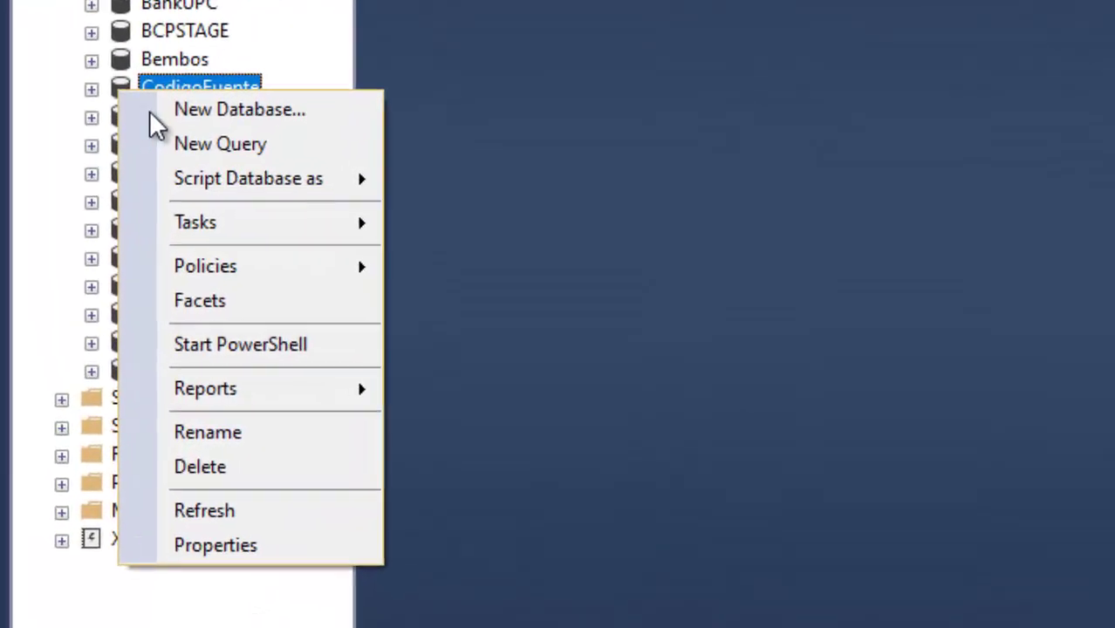
mouse_move(159, 323)
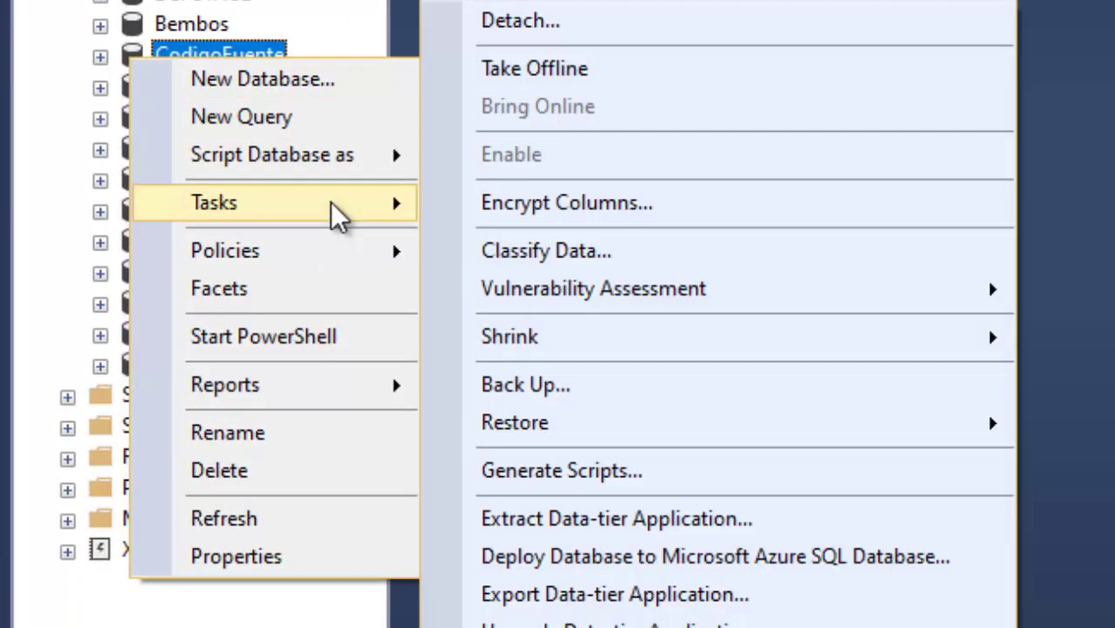
left_click(647, 392)
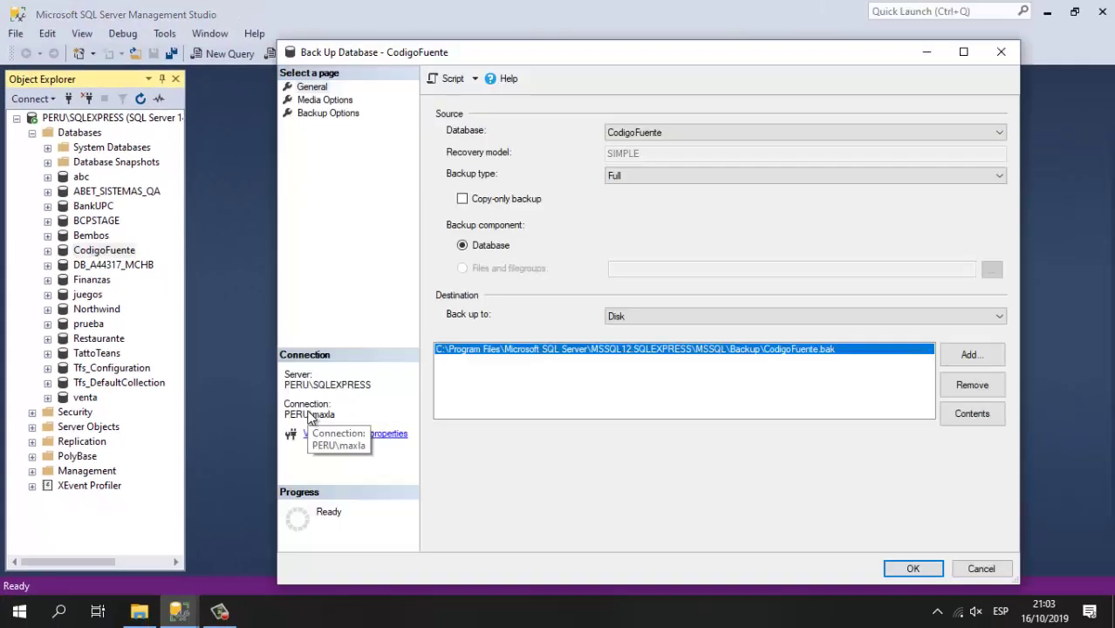
- Set the backup source to the CodigoFuente database, with Full as the backup type and Disk as the destination
left_click(628, 135)
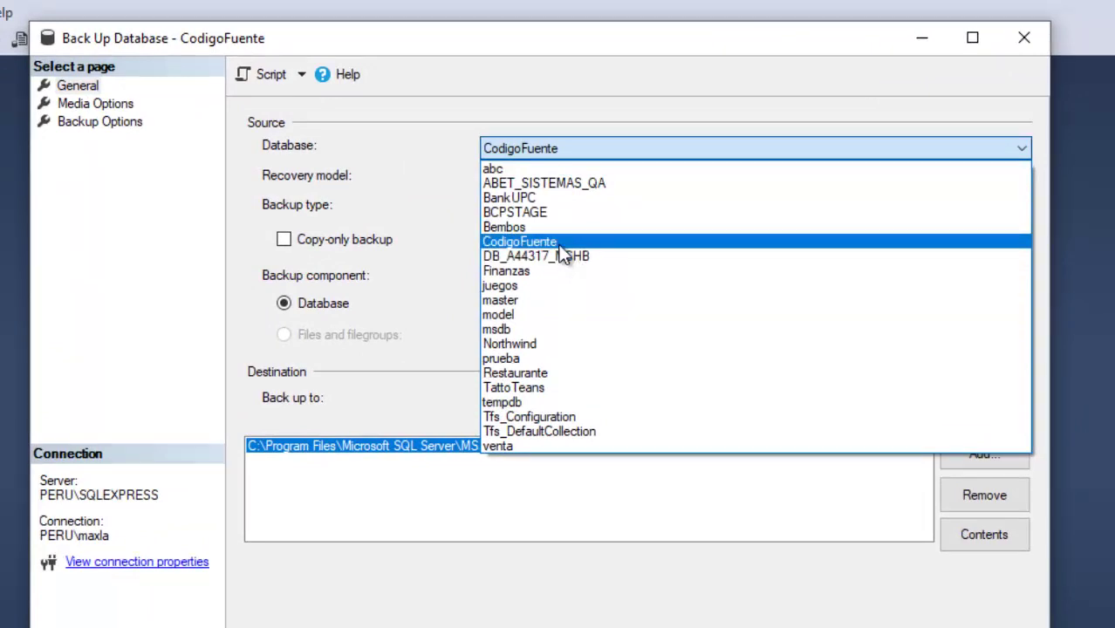
left_click(561, 244)
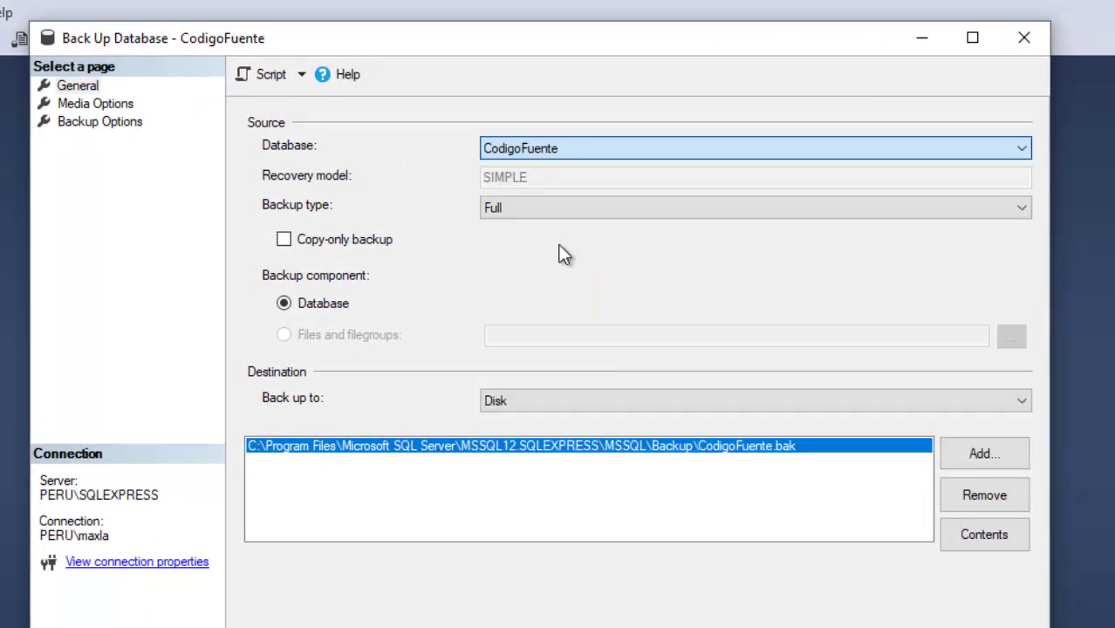
left_click(528, 219)
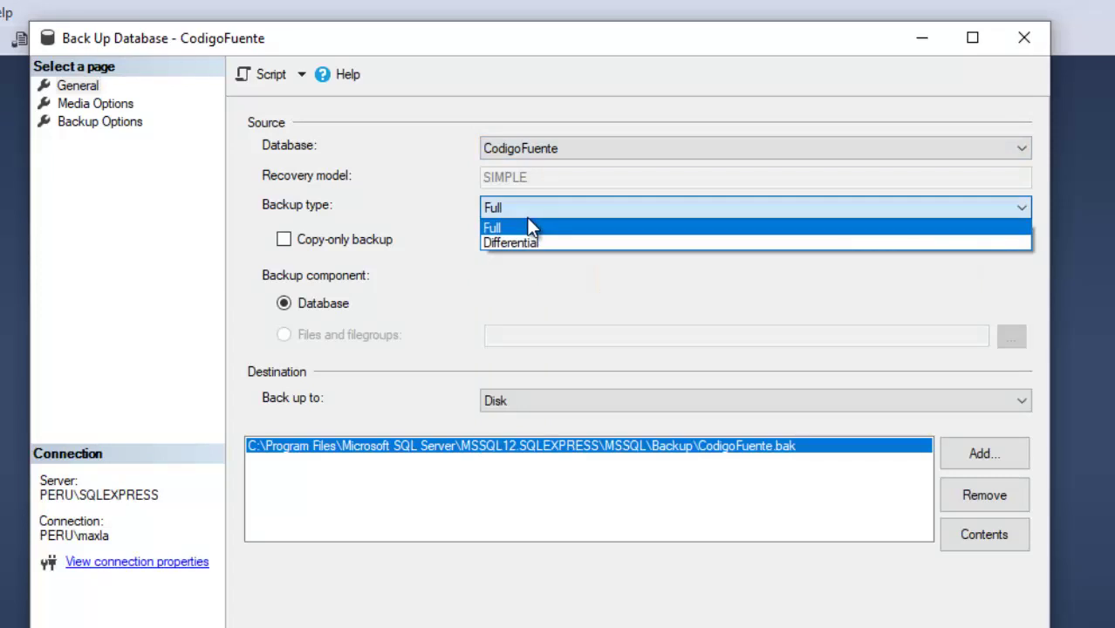
left_click(521, 228)
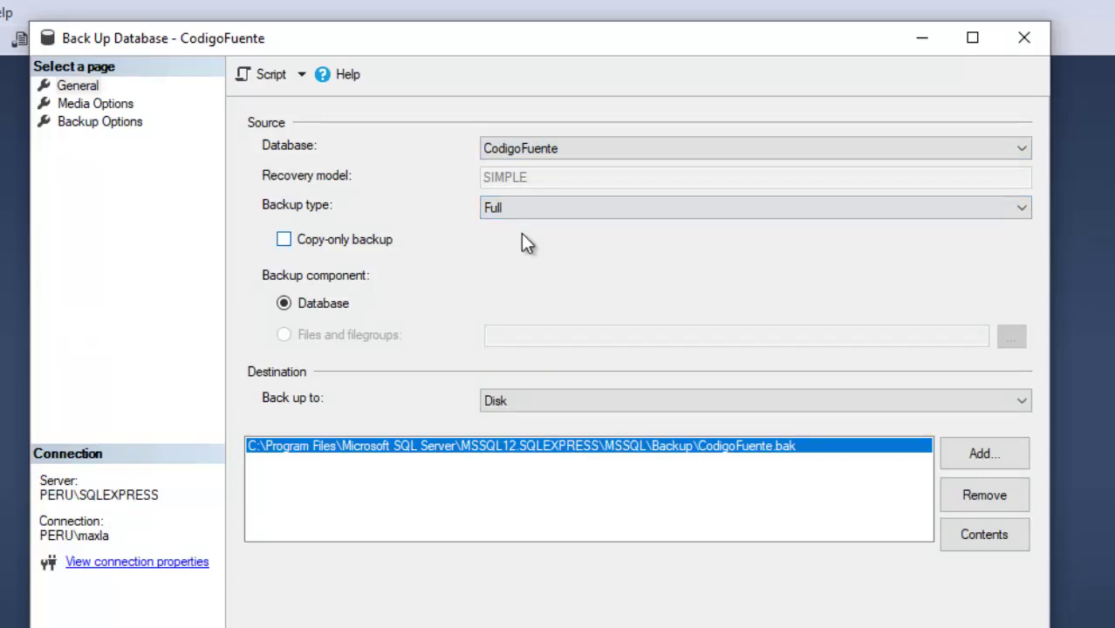
left_click(550, 403)
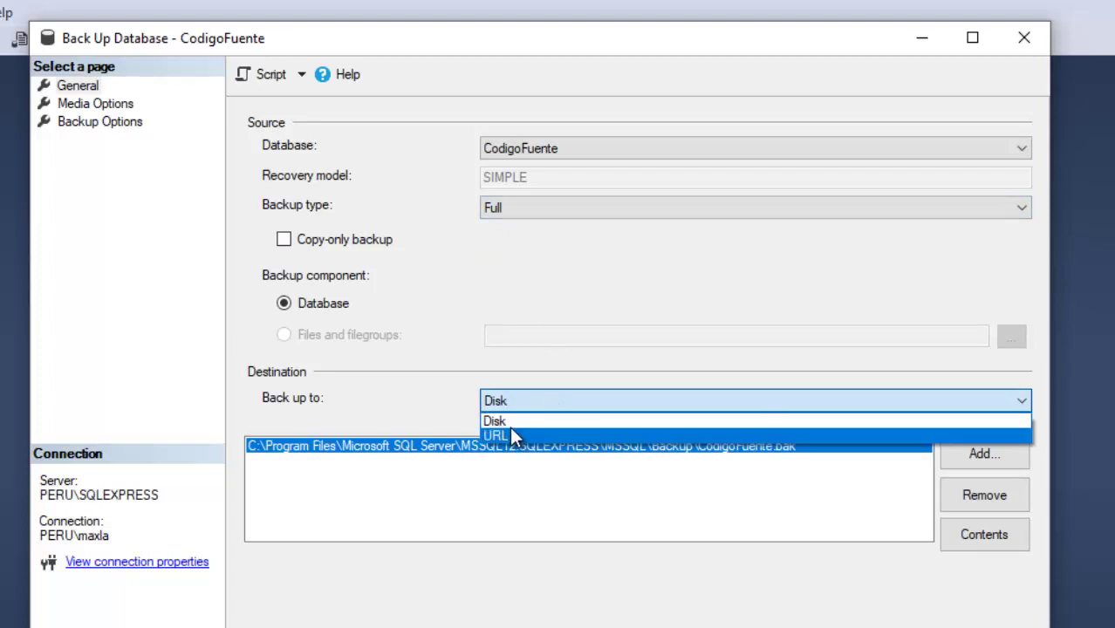
left_click(526, 405)
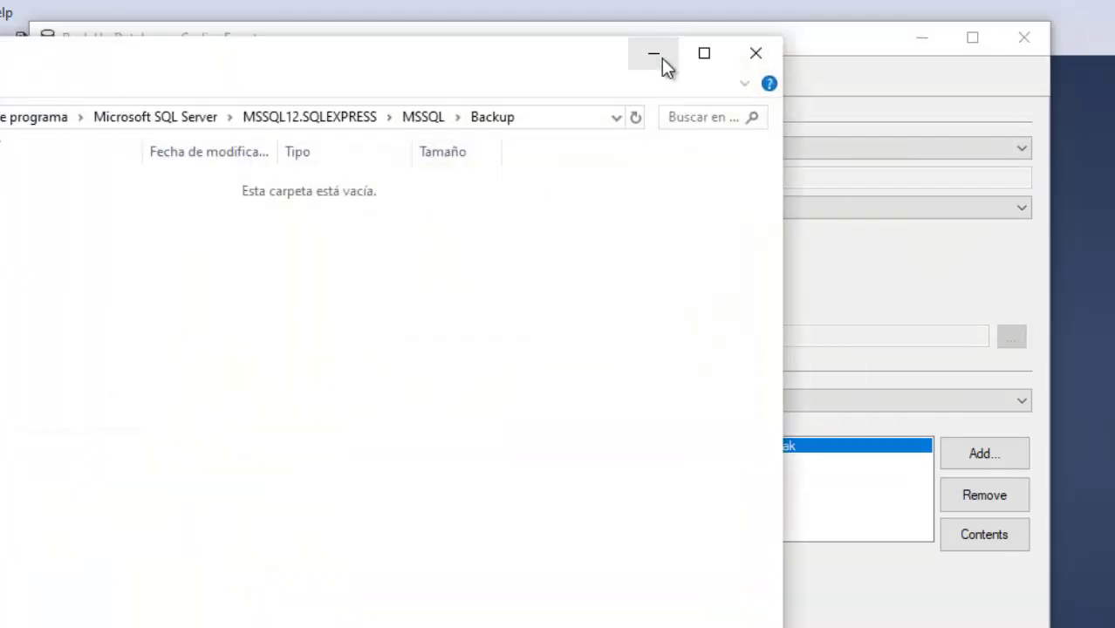
- Minimize the Backup folder window and run the CodigoFuente database backup
left_click(661, 54)
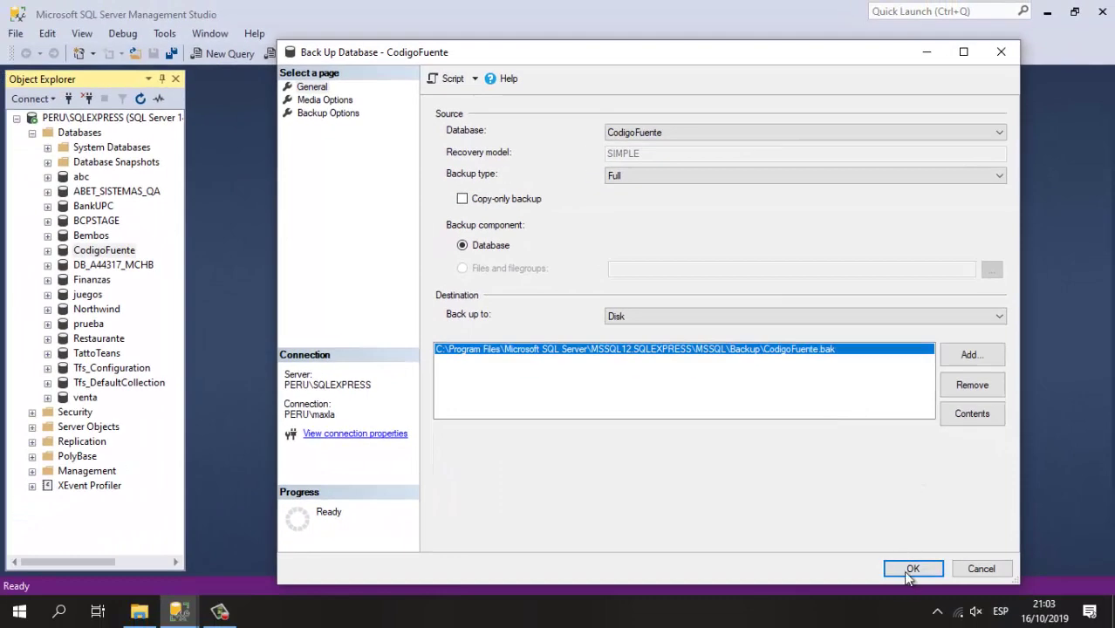
left_click(912, 569)
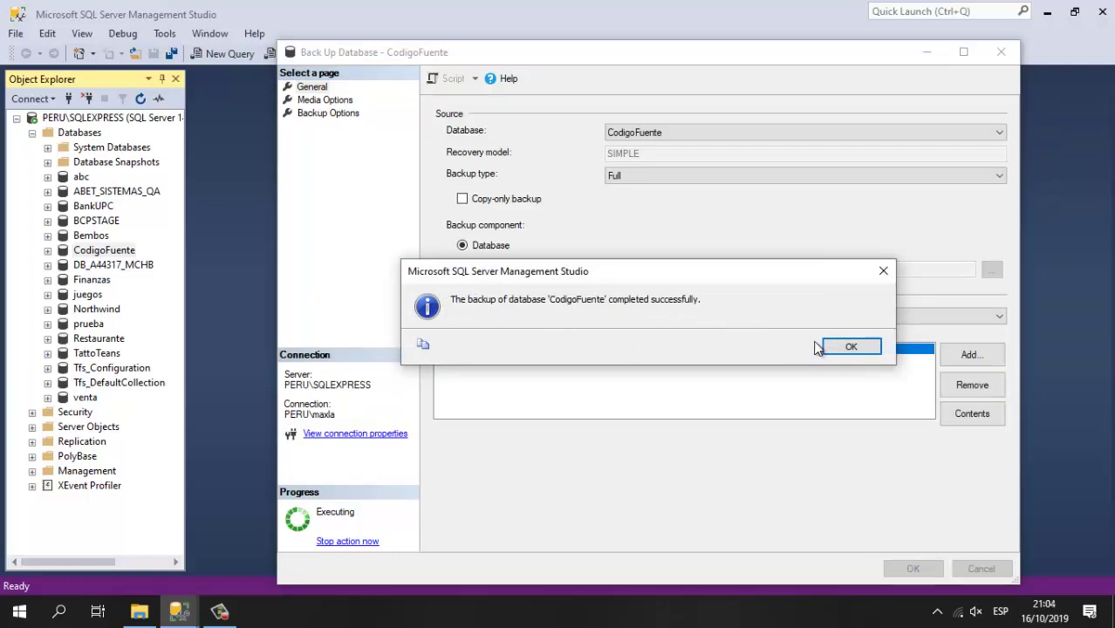
left_click(848, 346)
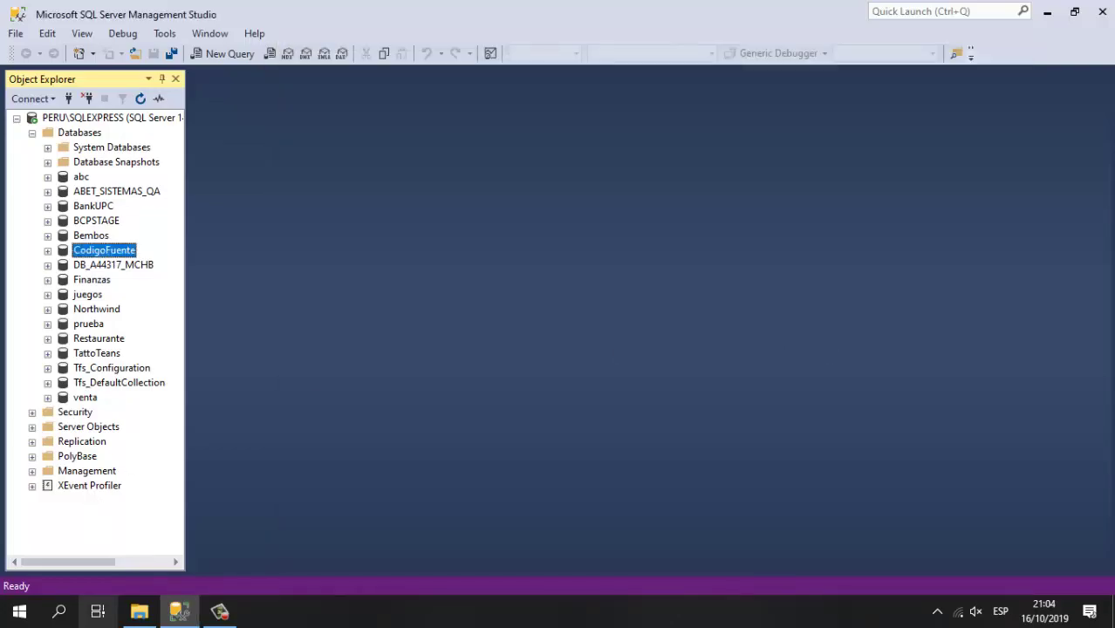
- Switch to File Explorer, check the CodigoFuente.bak file in the Backup folder and copy the folder's path
left_click(140, 611)
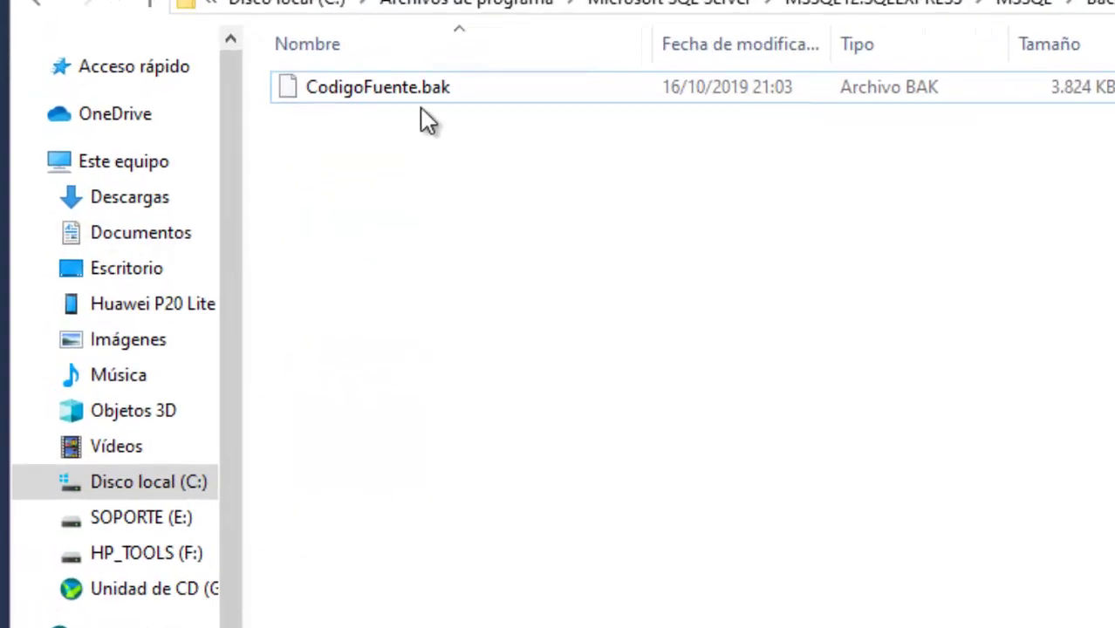
left_click(406, 87)
key("alt+d")
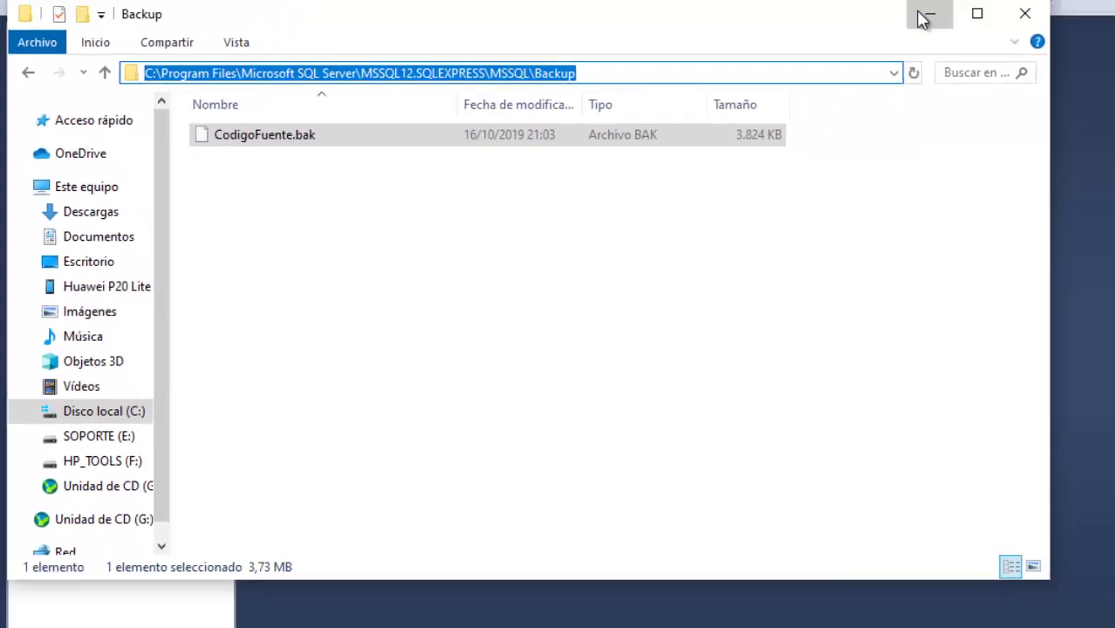
left_click(922, 17)
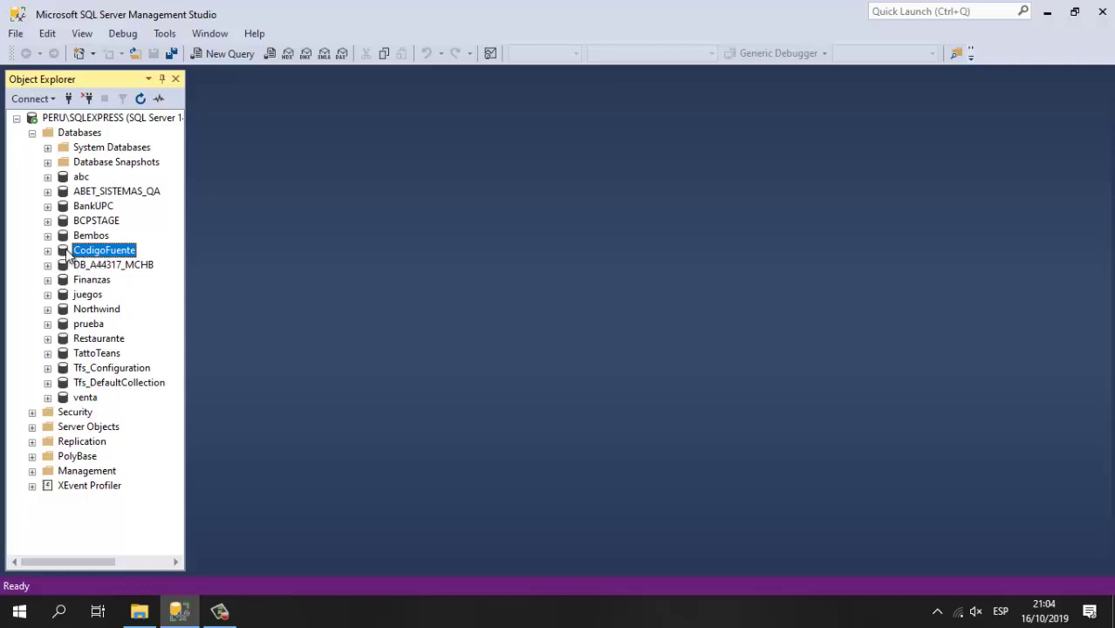
- Start generating scripts for the CodigoFuente database and proceed to choosing the objects
right_click(67, 252)
mouse_move(204, 321)
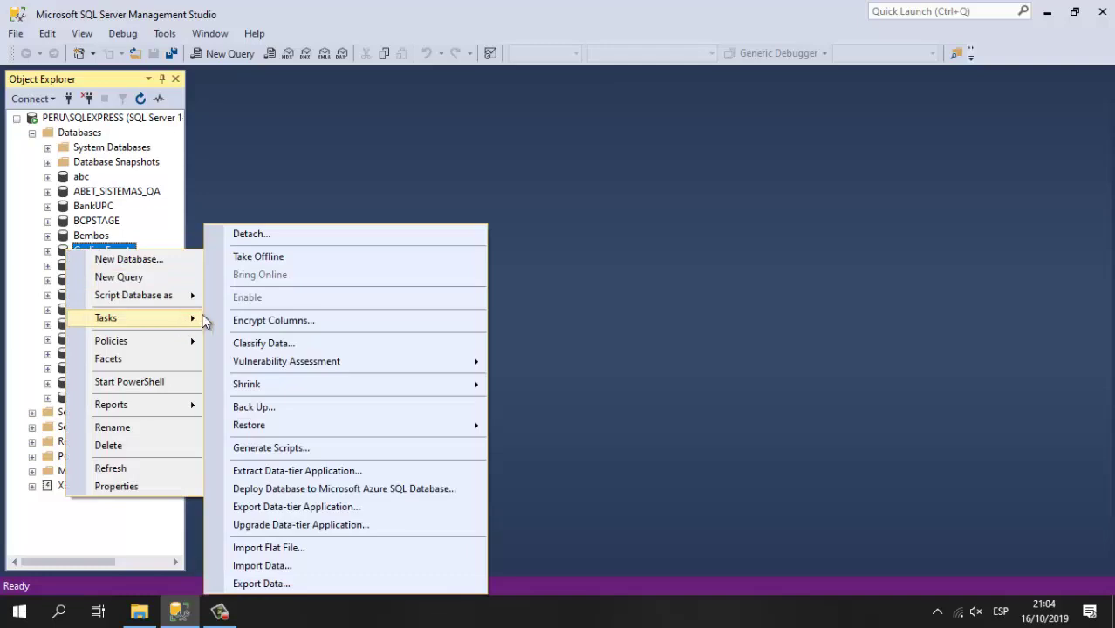
mouse_move(446, 421)
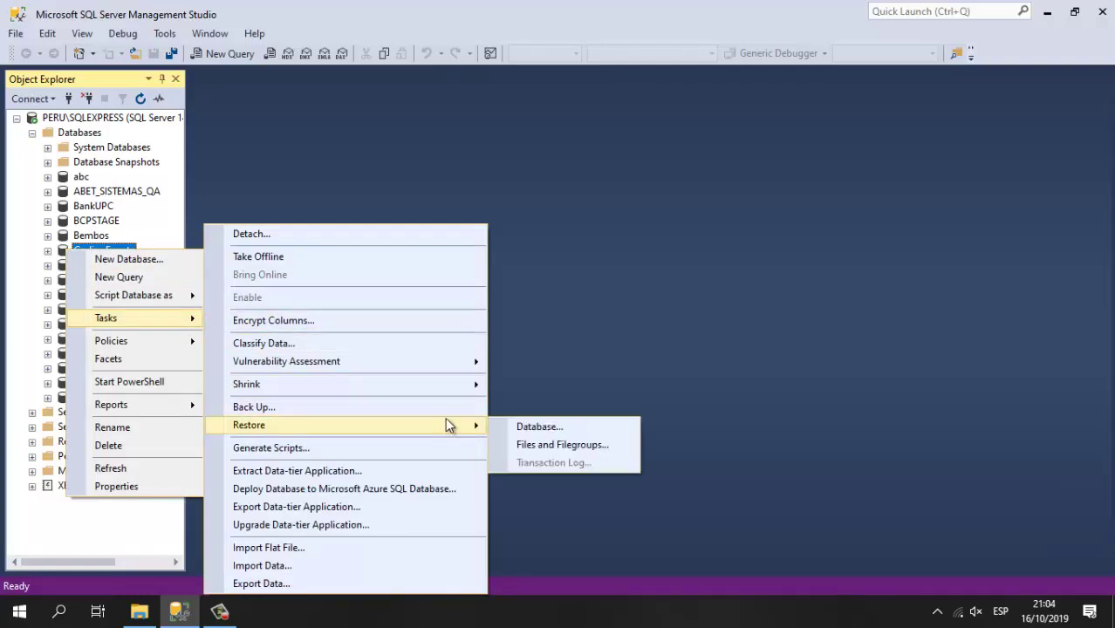
left_click(436, 446)
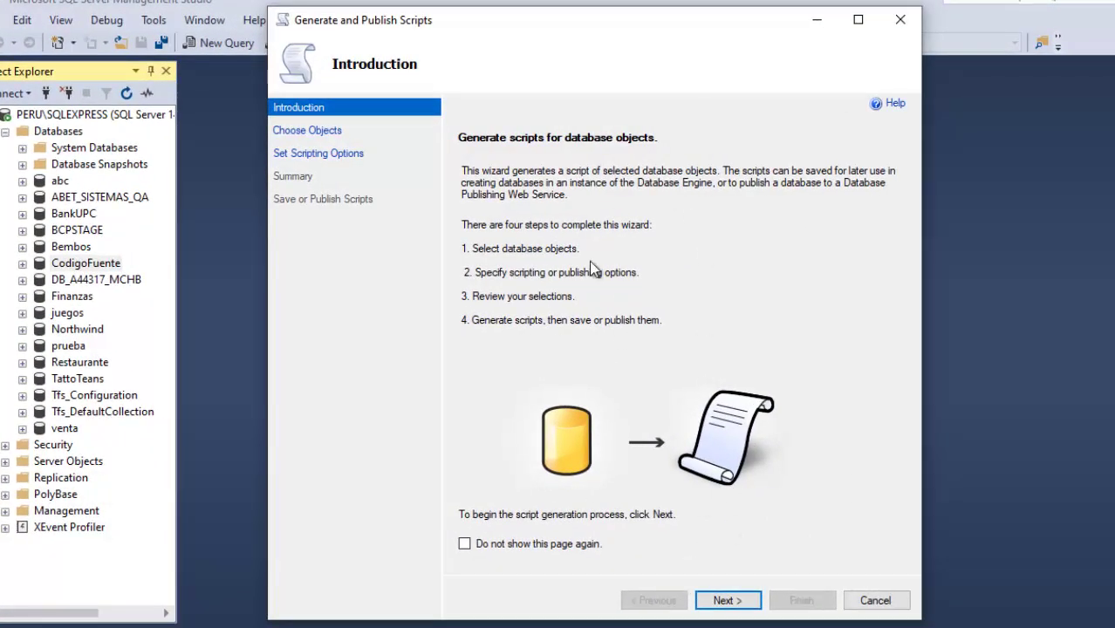
left_click(727, 601)
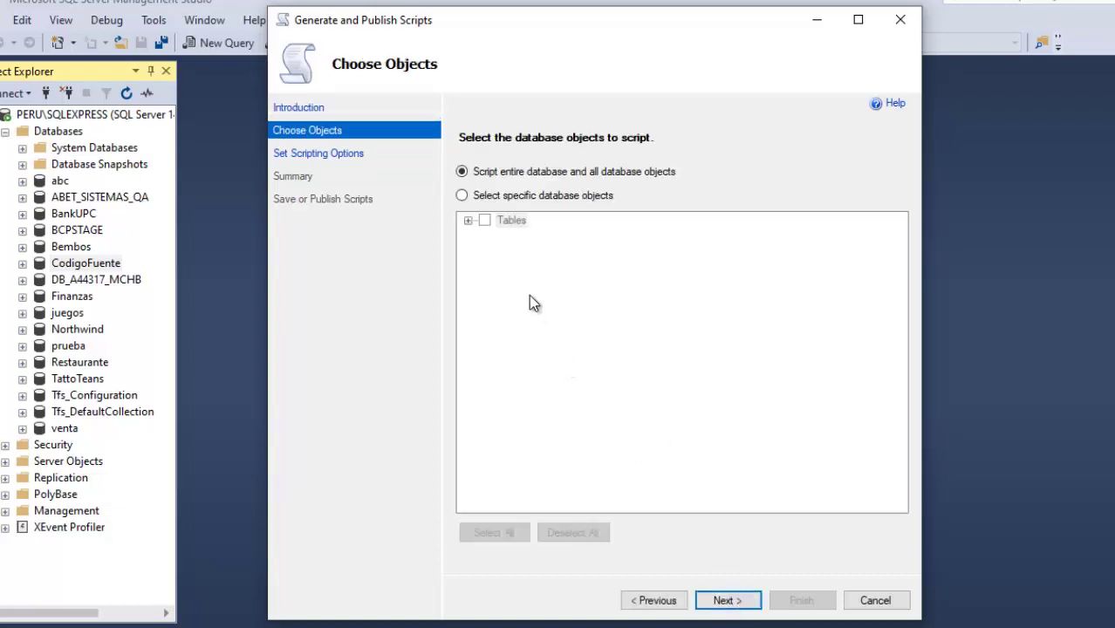
- Choose to script the entire database and all database objects, and proceed to the scripting options
left_click(499, 196)
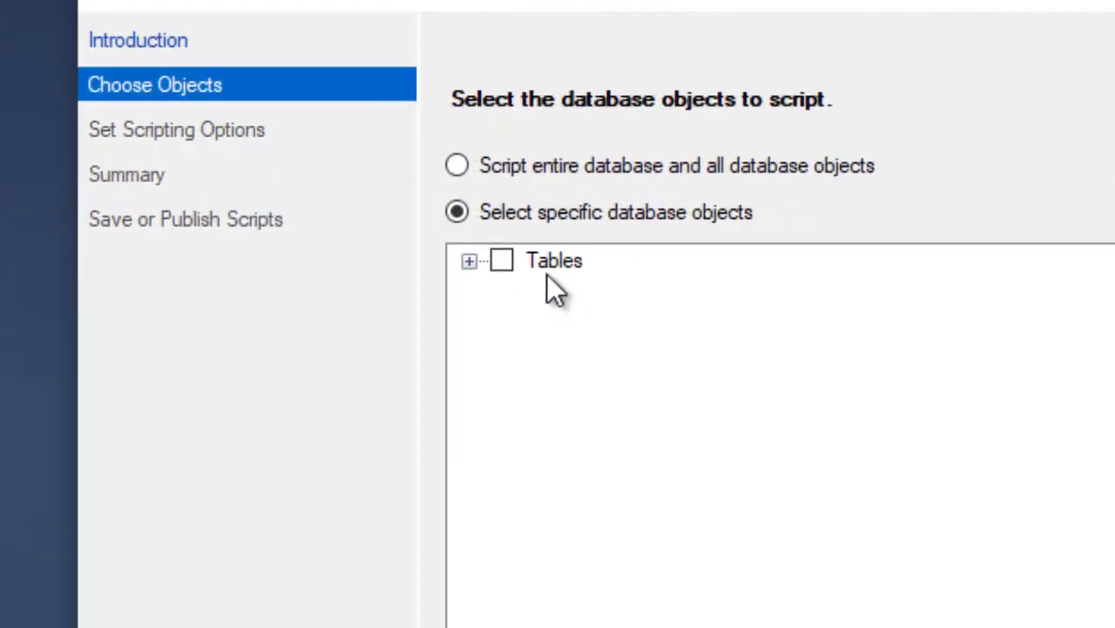
left_click(482, 169)
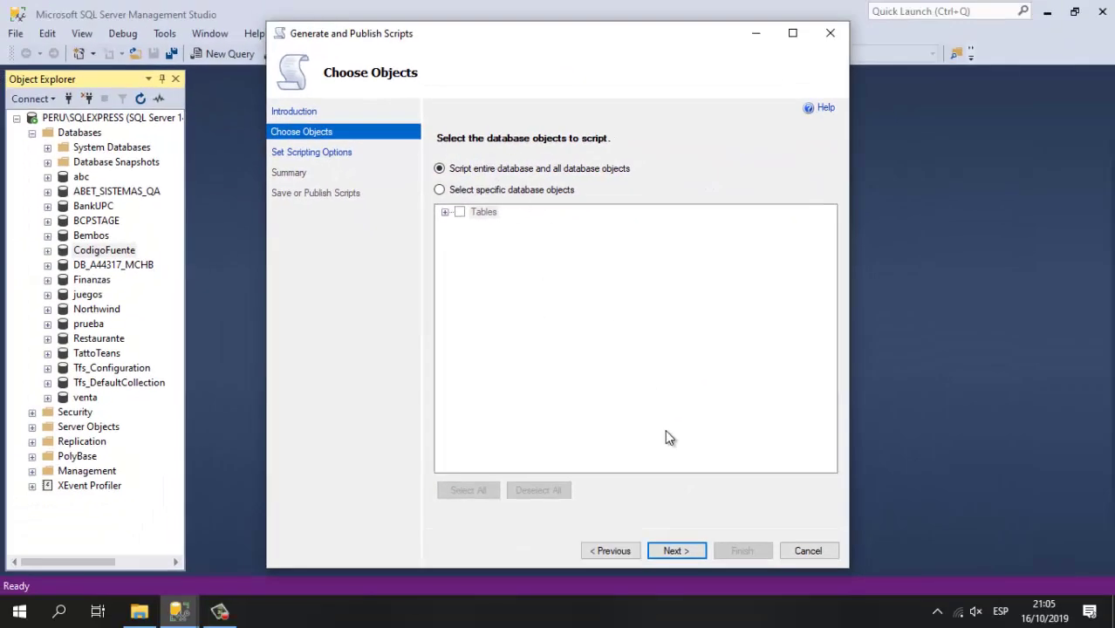
left_click(689, 553)
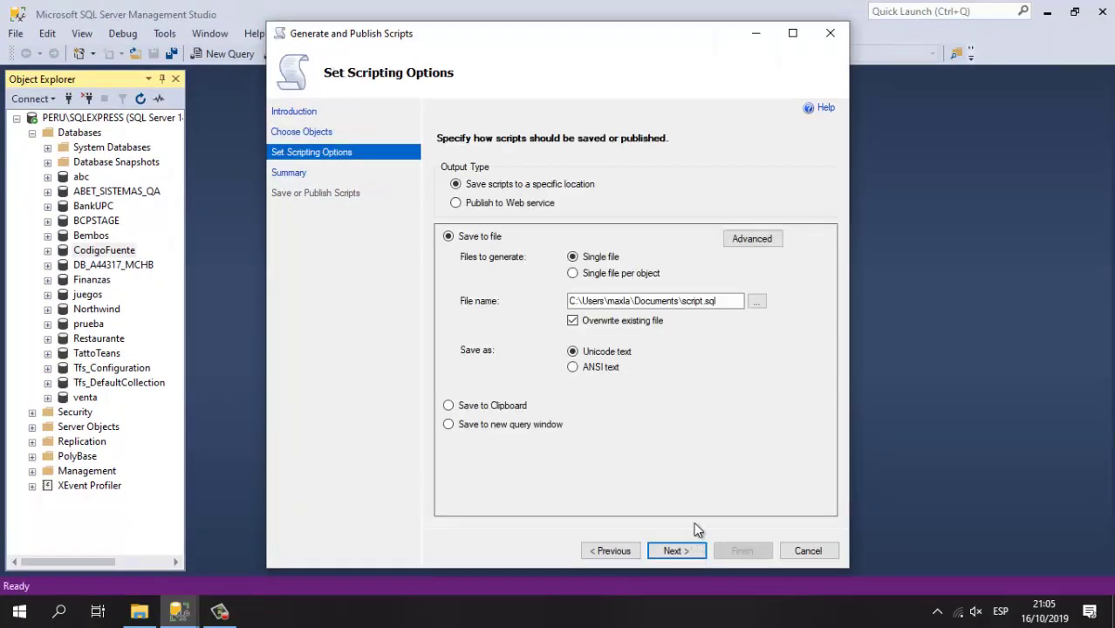
- Replace the folder part of the script's file name with the copied path of the SQL Server Backup folder
left_click(728, 301)
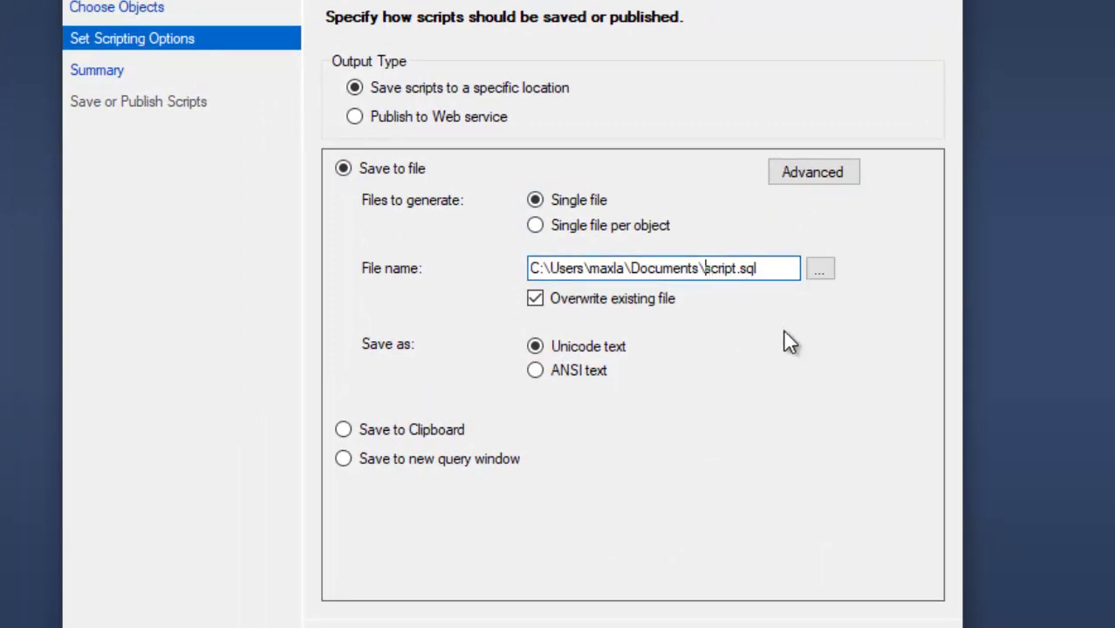
key("shift+Left")
key("shift+Left")
key("shift+Left")
key("shift+Left")
key("shift+Left")
key("shift+Left")
key("shift+Left")
key("shift+Left")
key("shift+Left")
key("shift+Left")
key("shift+Left")
key("shift+Left")
key("shift+Left")
key("shift+Left")
key("shift+Left")
key("shift+Left")
key("shift+Left")
key("shift+Left")
key("shift+Left")
key("shift+Left")
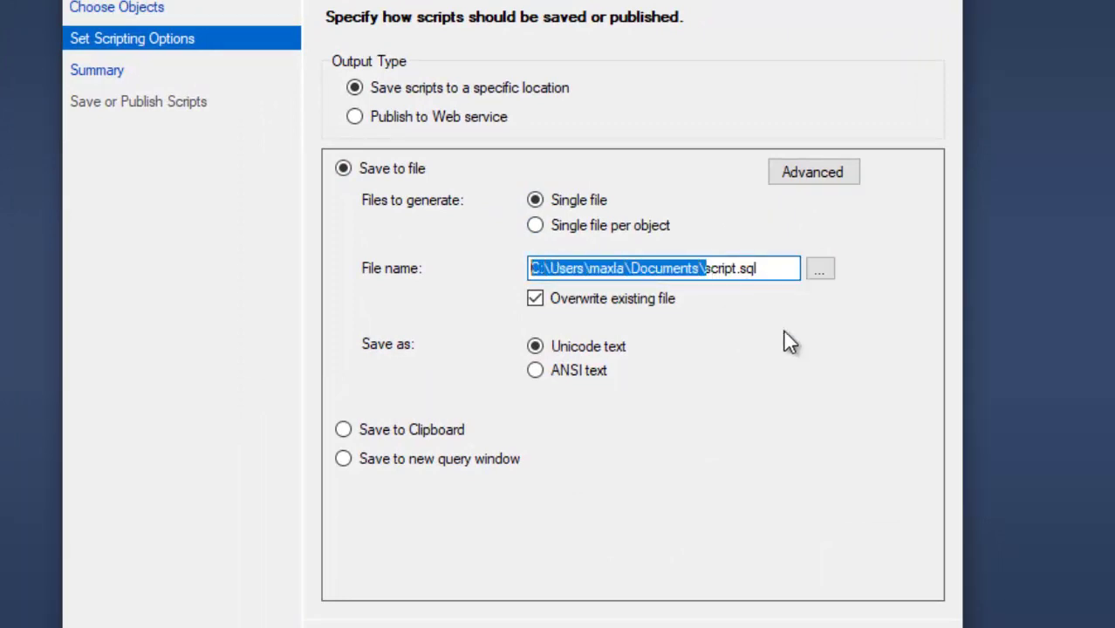
key("ctrl+v")
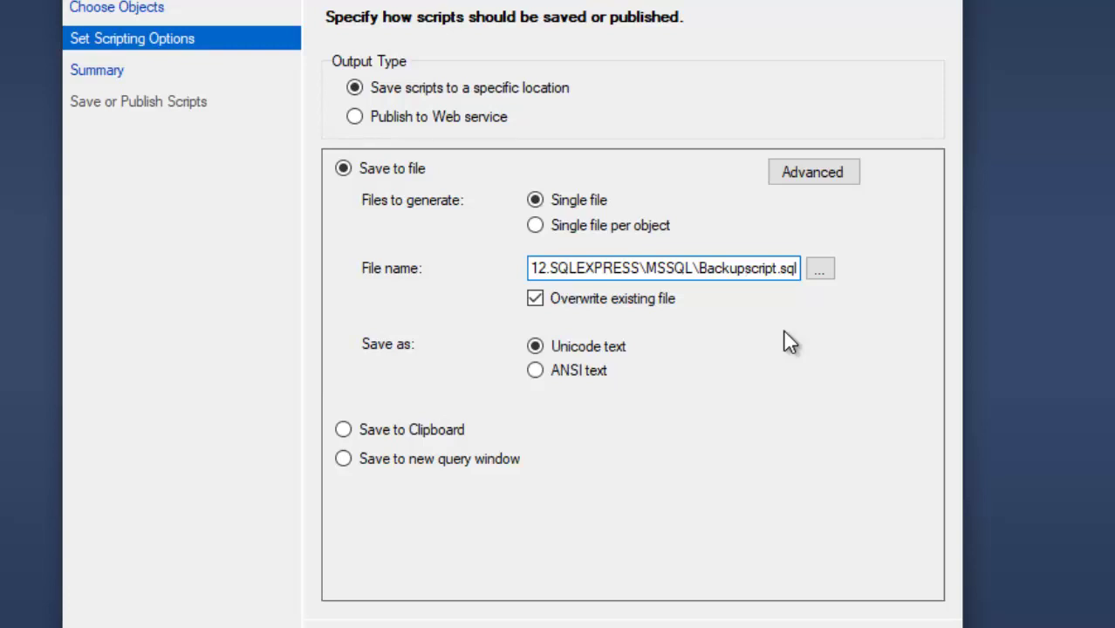
- Insert a backslash between Backup and script.sql in the output file path
type("\\")
key("BackSpace")
type("\\")
key("BackSpace")
key("Left")
key("Left")
key("Left")
key("Left")
key("Left")
key("Left")
key("Right")
key("Right")
key("Right")
key("Right")
key("Right")
key("Right")
type("\\")
- Rename the output script file in the path as CodigoFuente.sql
key("Right")
key("shift+Left")
key("shift+Right")
key("shift+Right")
key("shift+Right")
key("shift+Right")
key("shift+Right")
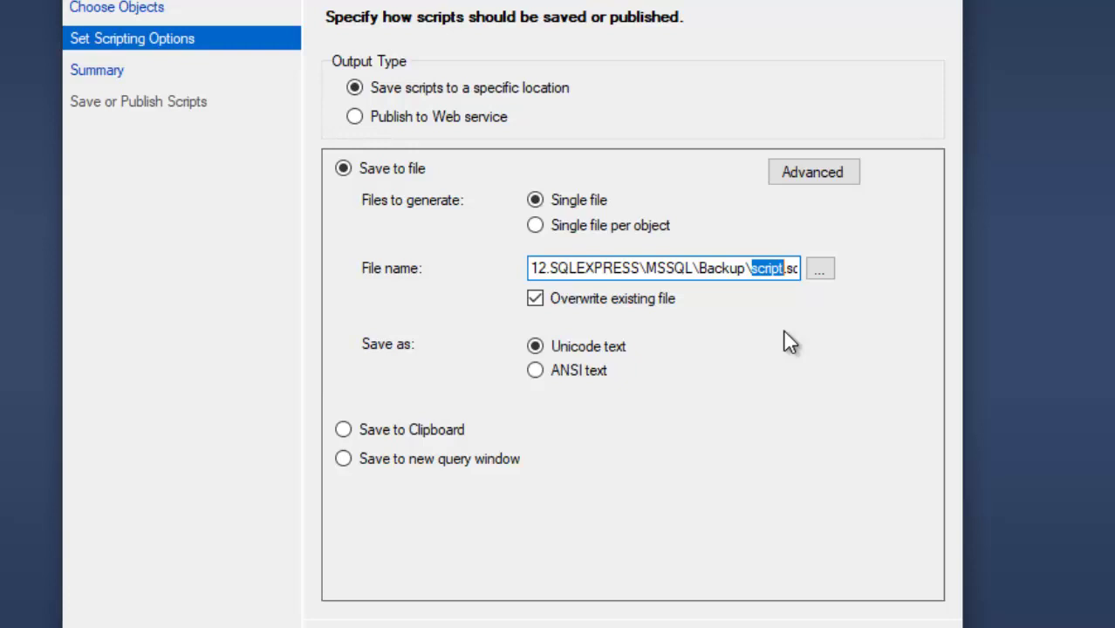
type("CodigoF")
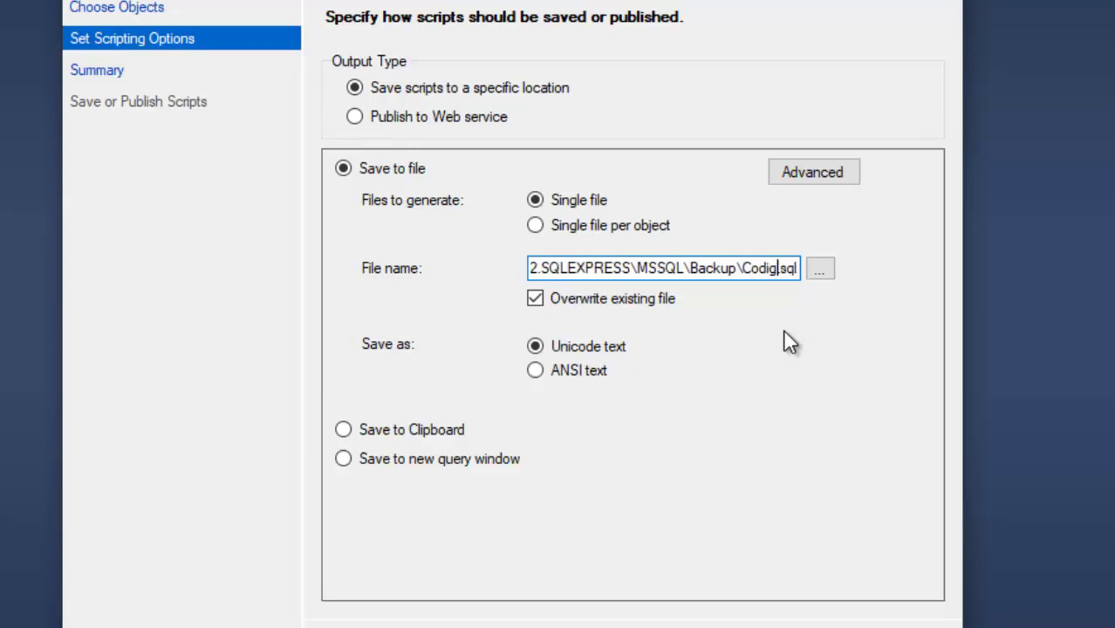
type("uente")
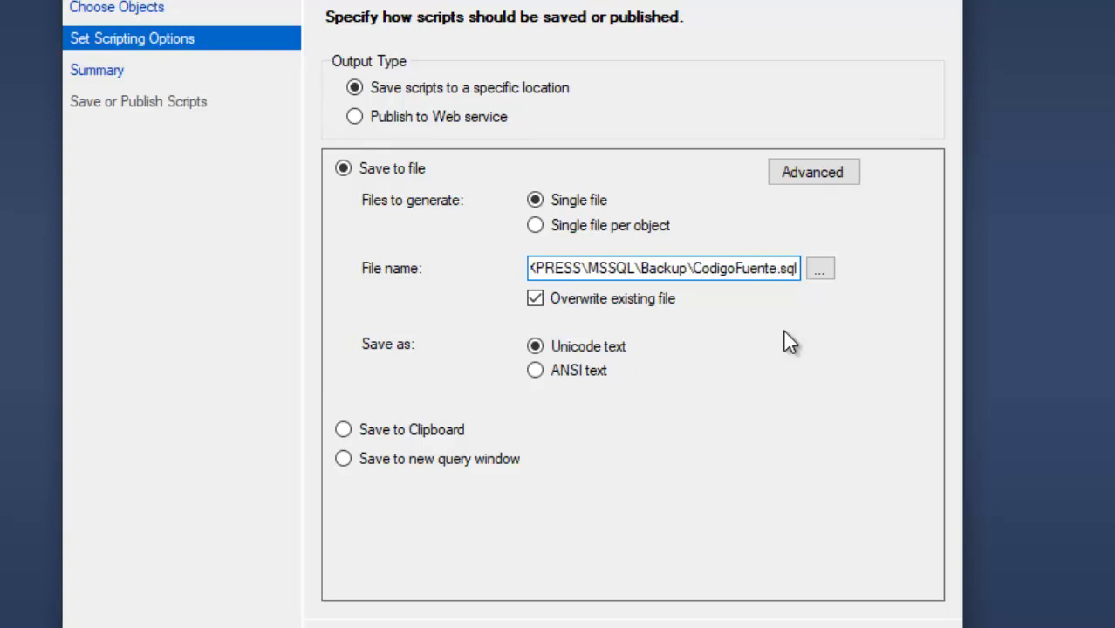
key("Right")
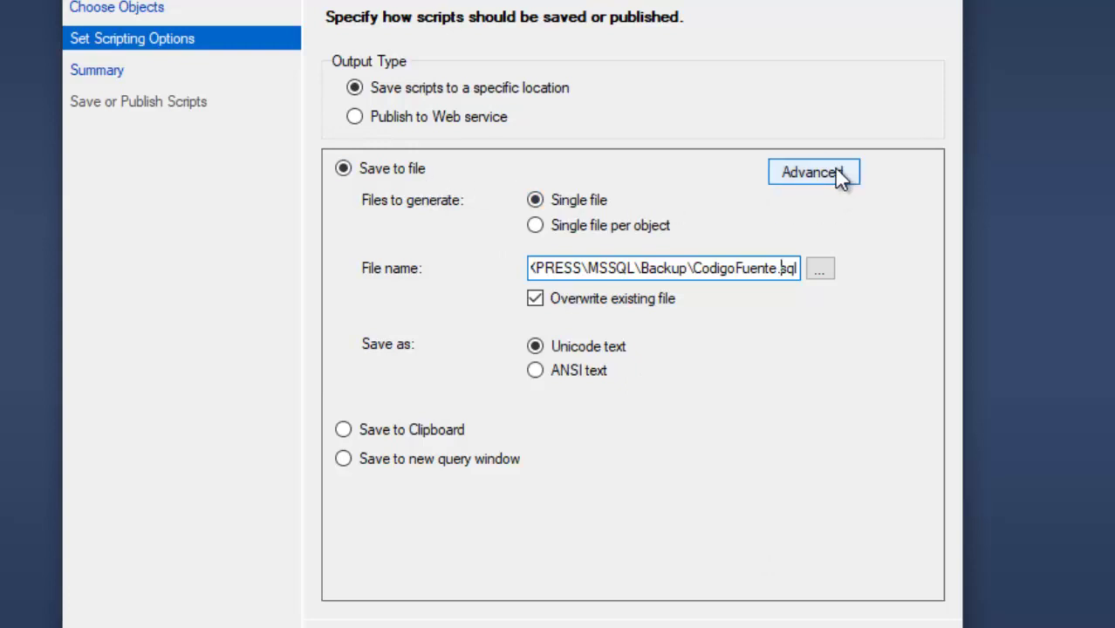
- Set the types of data to script to Schema and data in the advanced scripting options and confirm
left_click(812, 173)
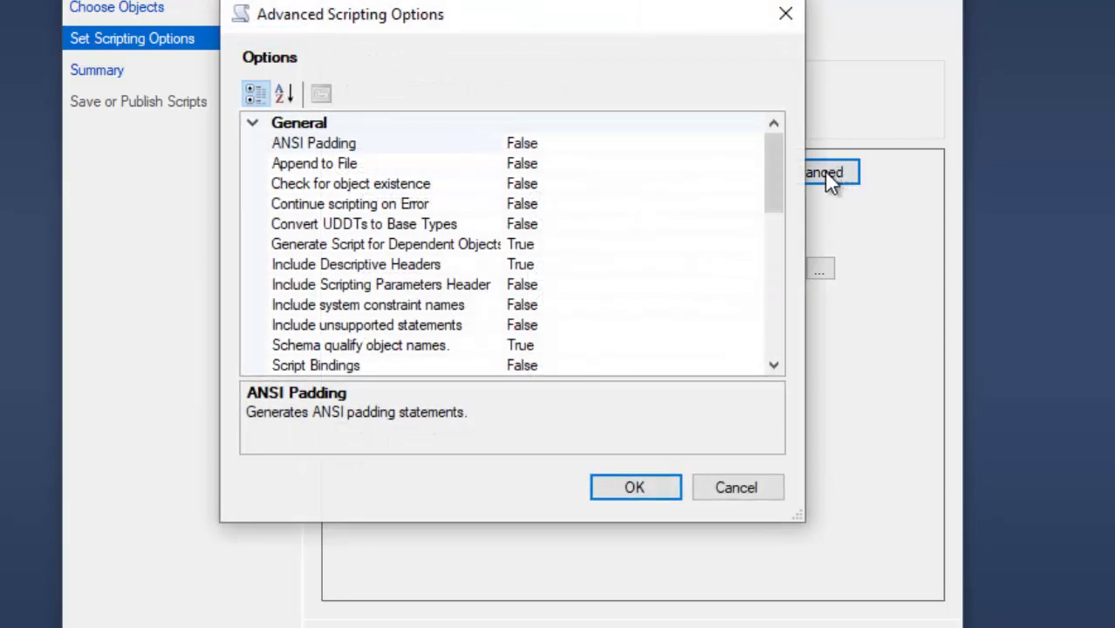
left_click_drag(773, 185, 777, 279)
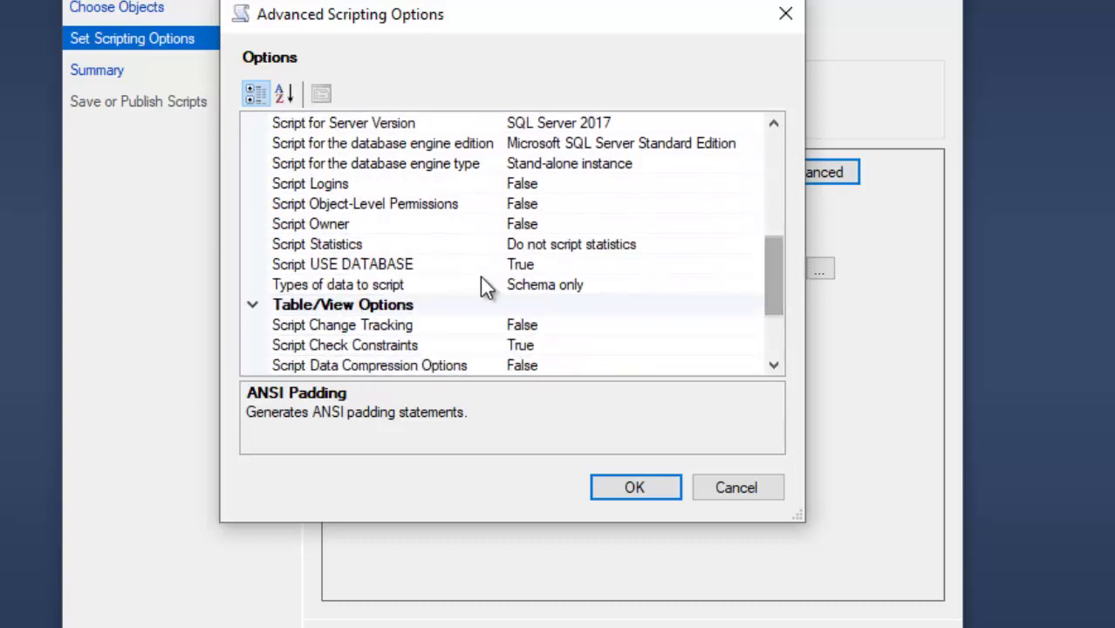
left_click(401, 285)
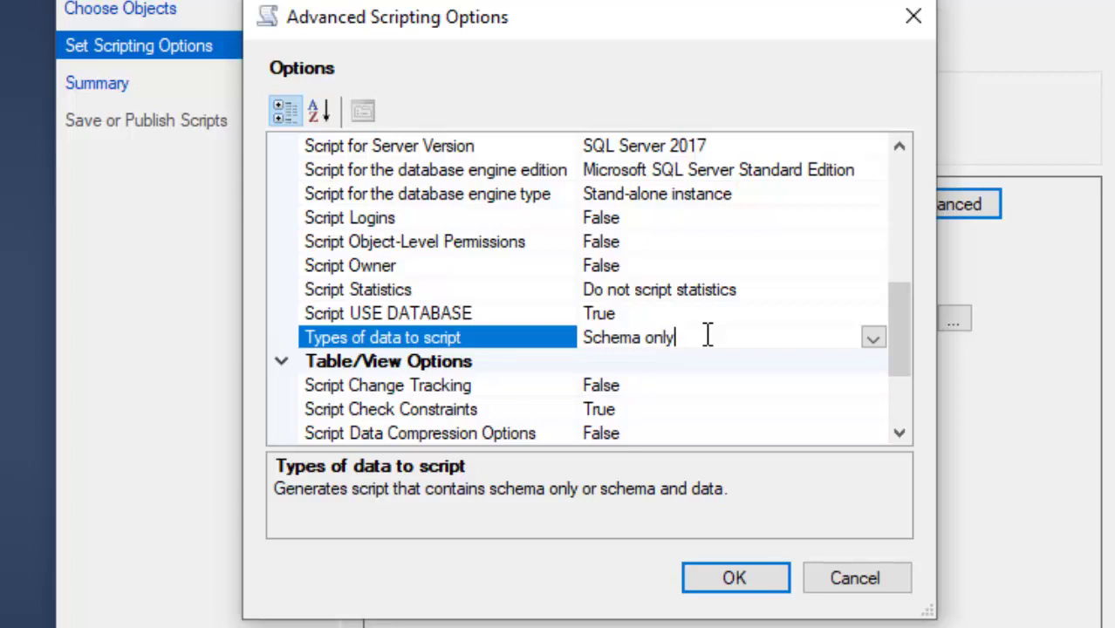
left_click_drag(703, 337, 618, 349)
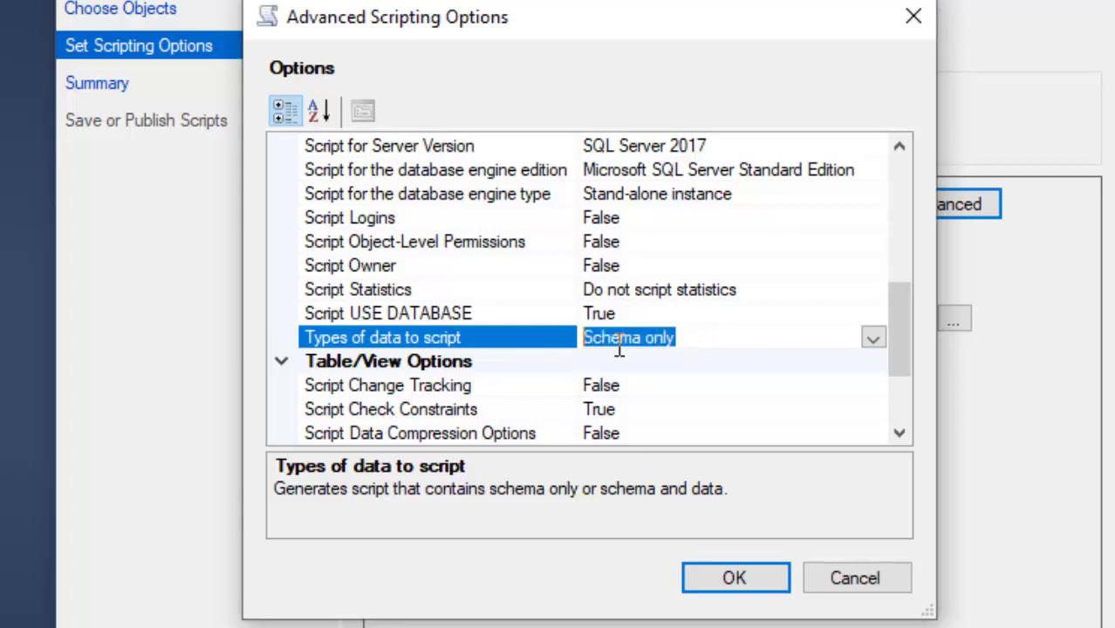
left_click(873, 337)
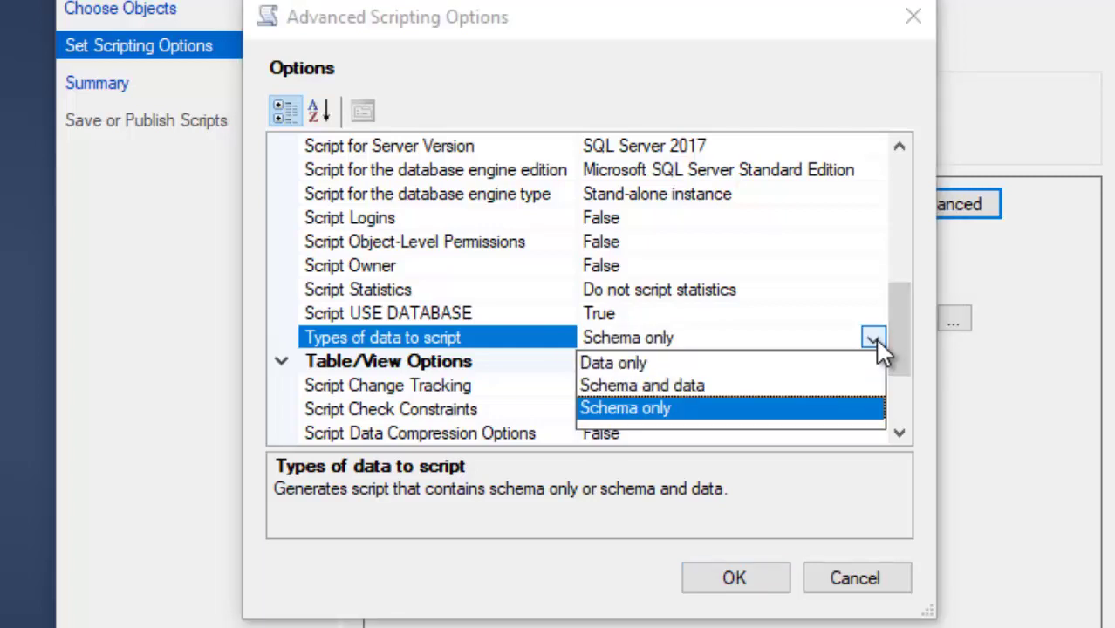
left_click(639, 375)
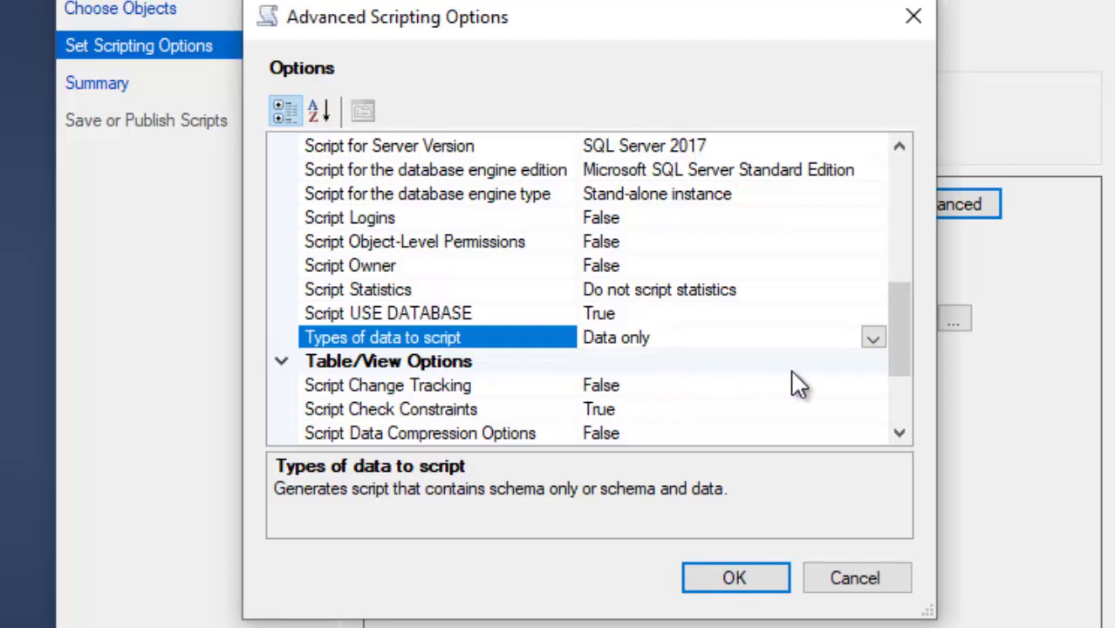
left_click(872, 338)
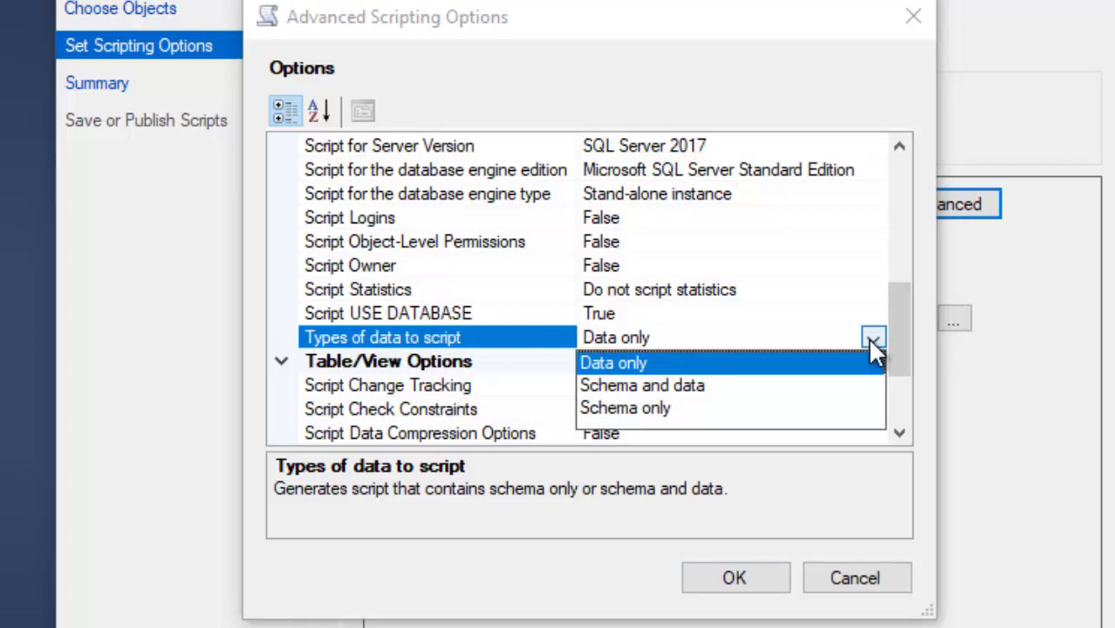
left_click(697, 393)
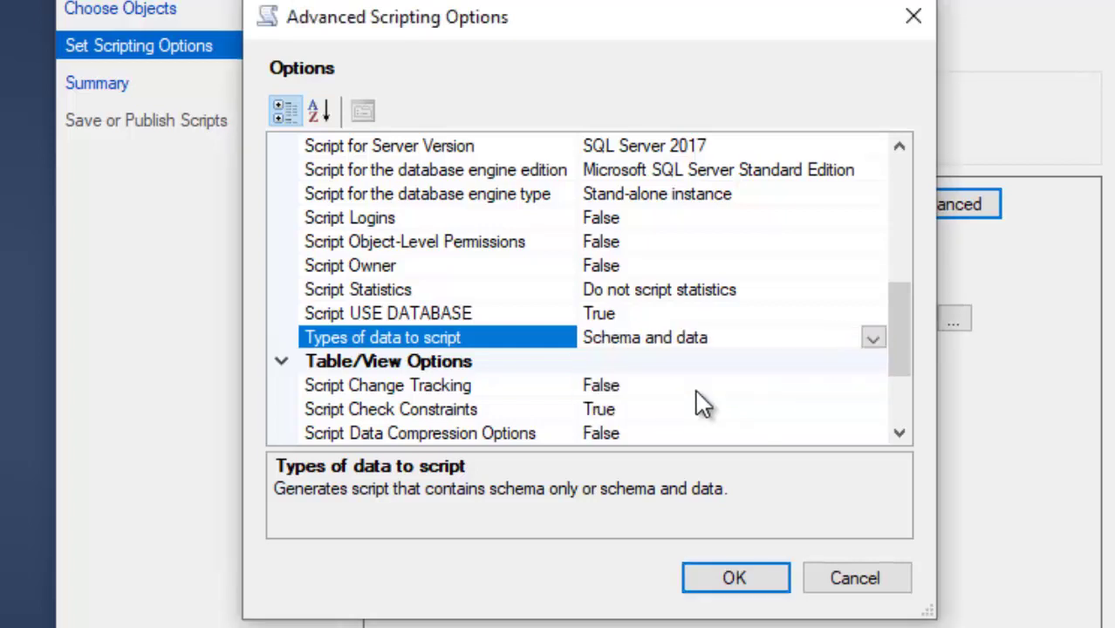
left_click(733, 580)
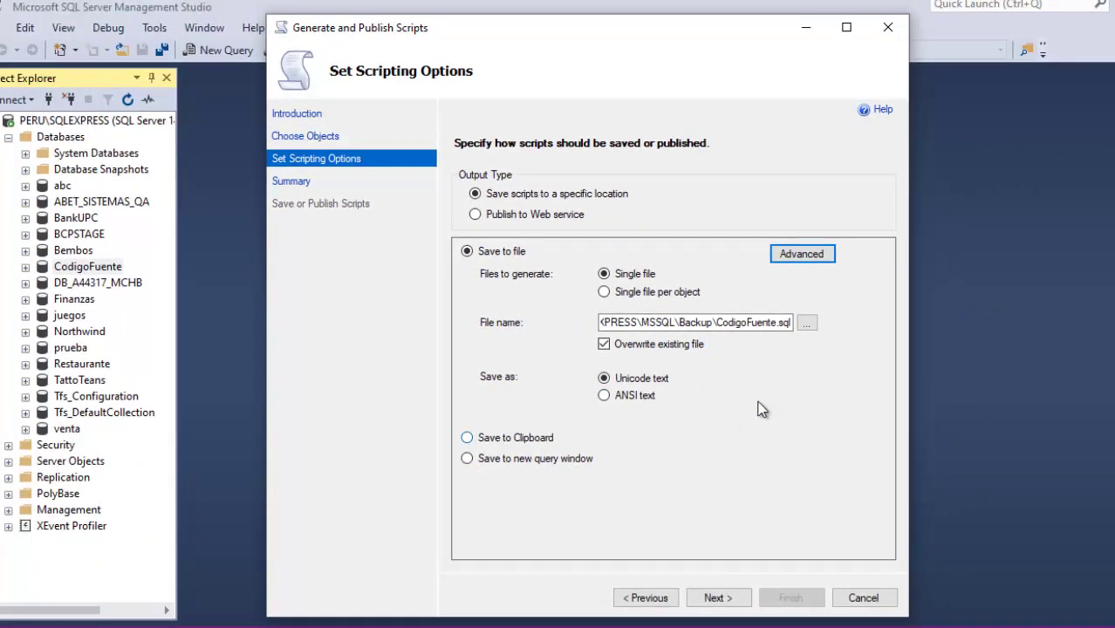
- Proceed through the summary, generate the CodigoFuente script file and finish the wizard
left_click(732, 600)
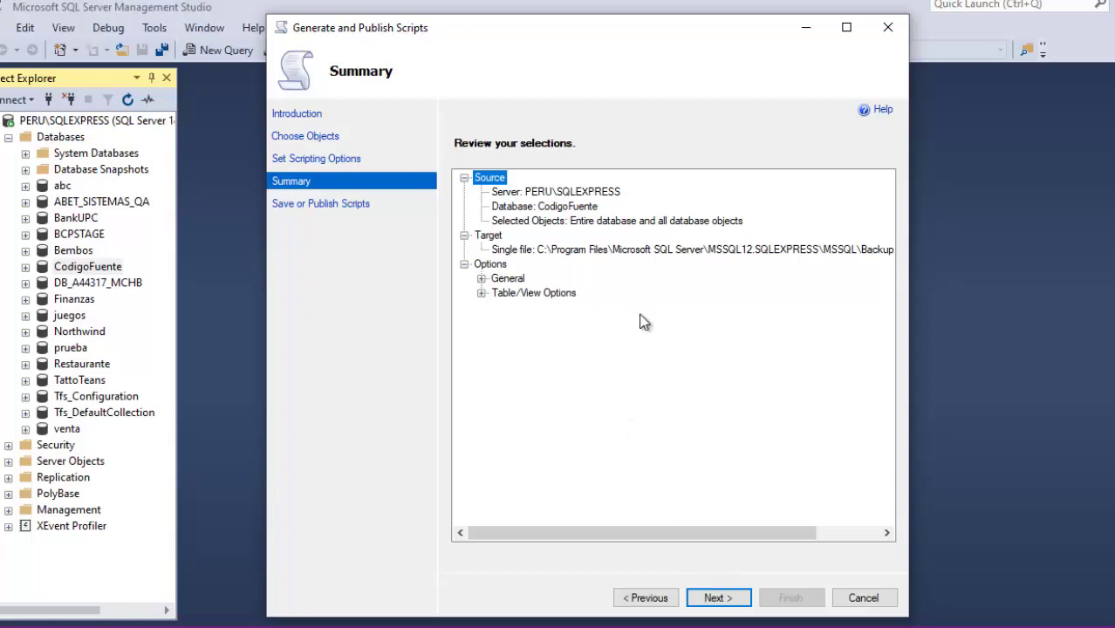
left_click(730, 600)
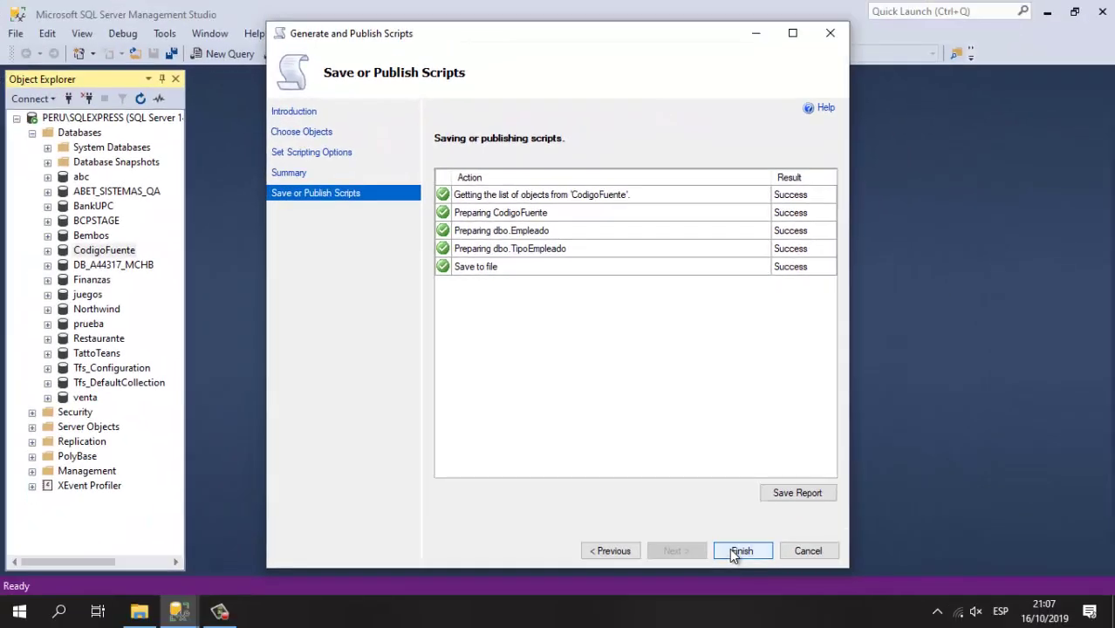
left_click(771, 597)
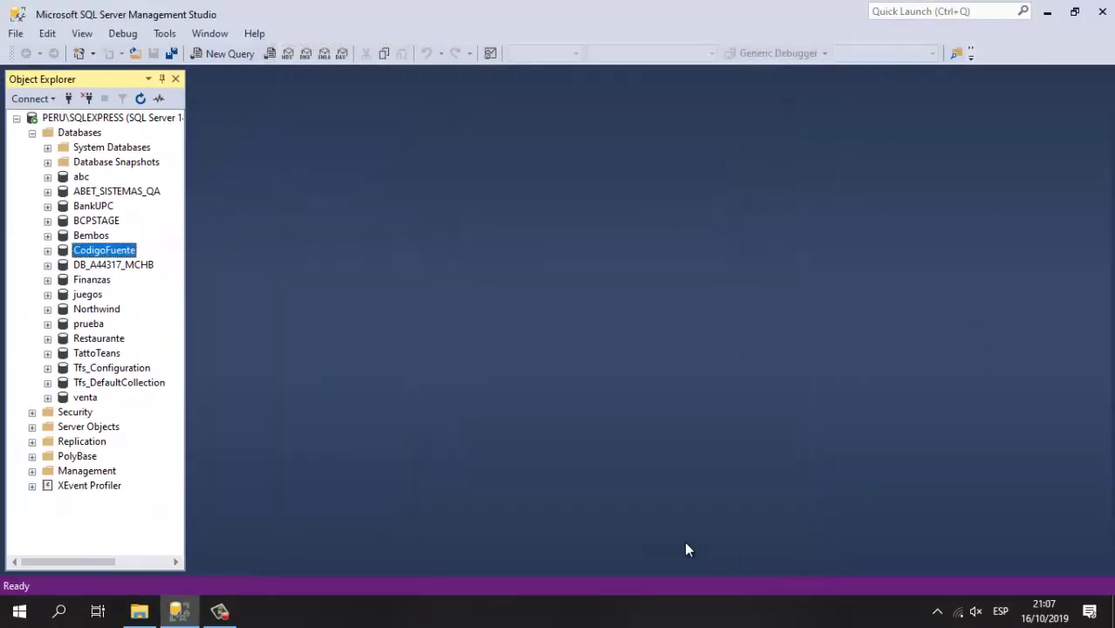
- Switch to File Explorer and examine the CodigoFuente.bak and CodigoFuente.sql files in the Backup folder, then minimize the window
left_click(139, 611)
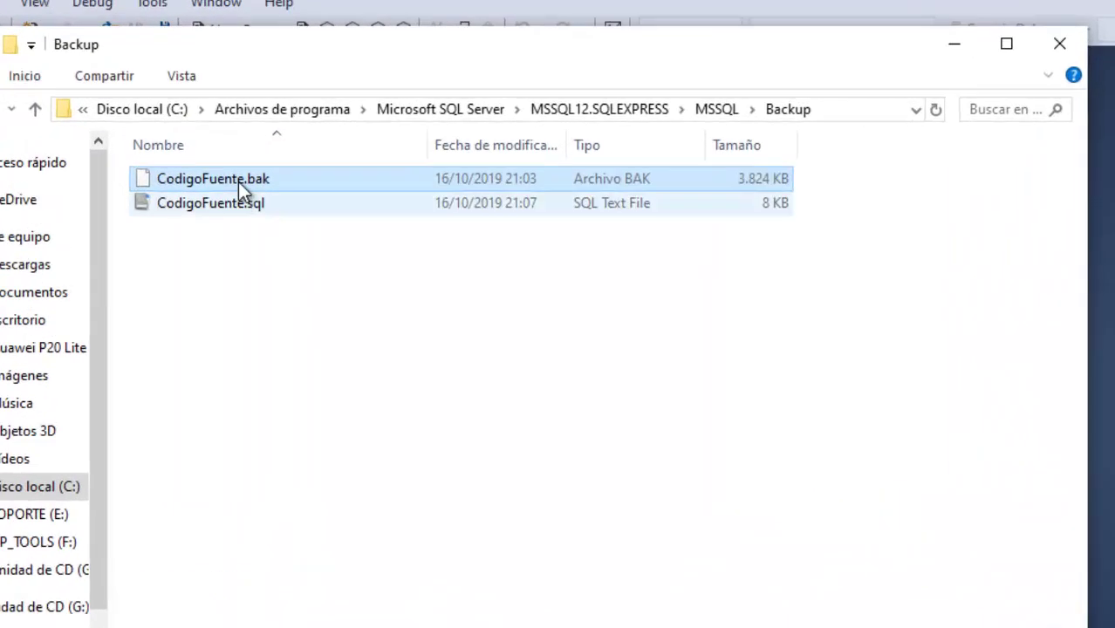
left_click(239, 202)
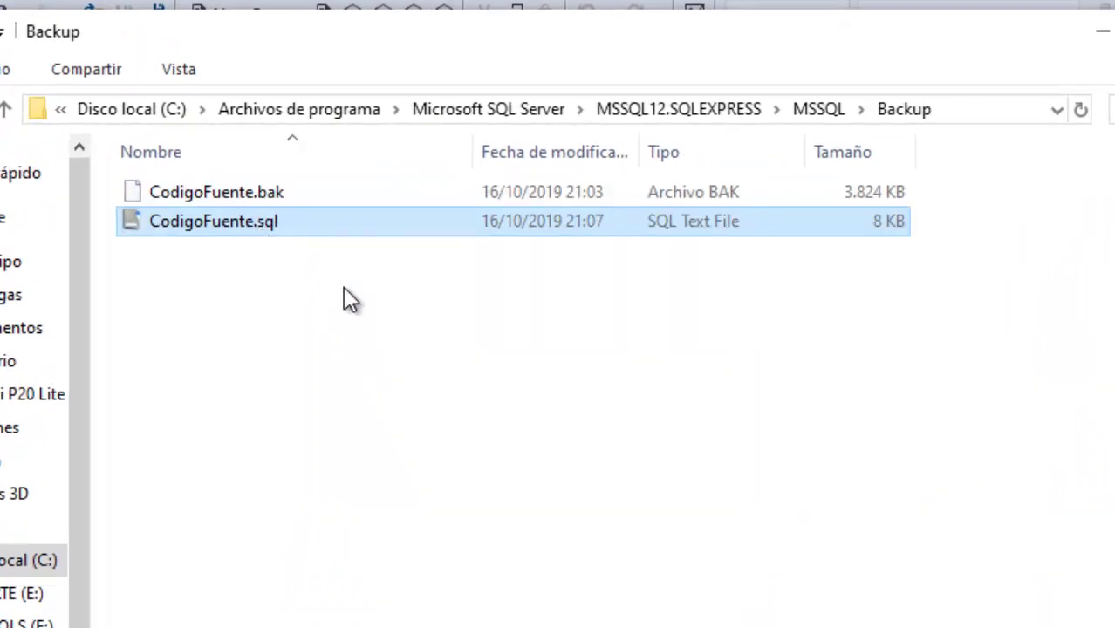
key("Up")
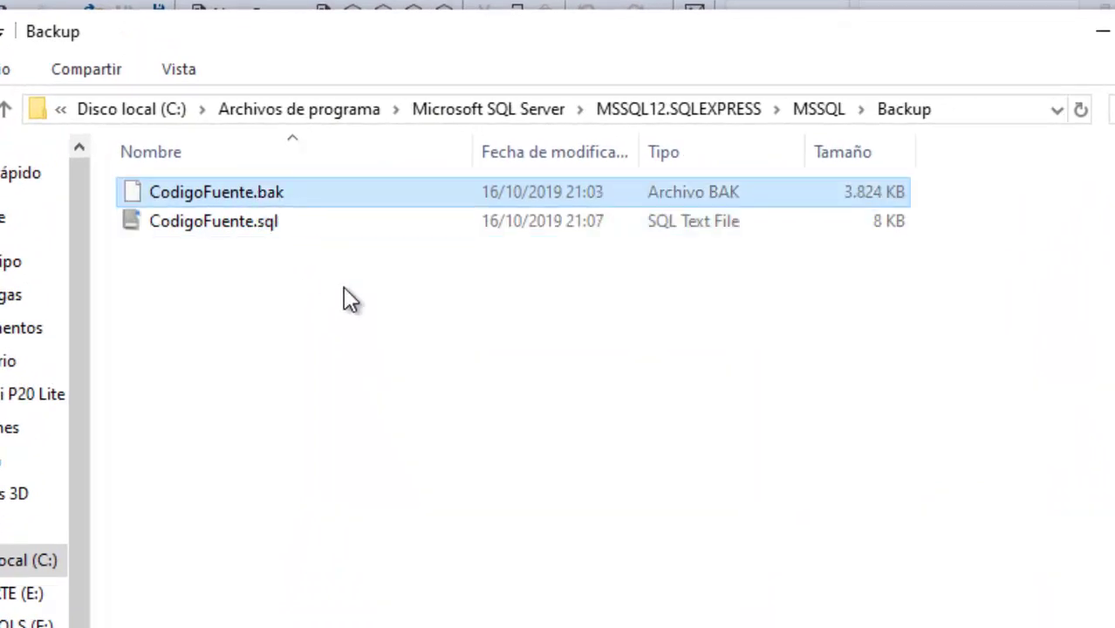
key("Down")
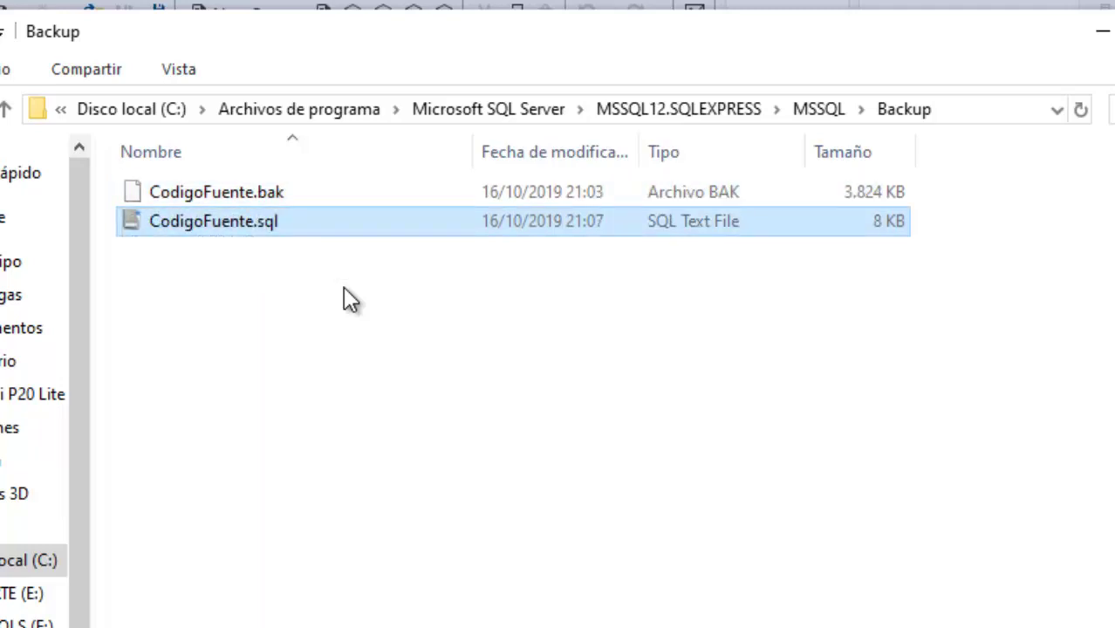
key("Up")
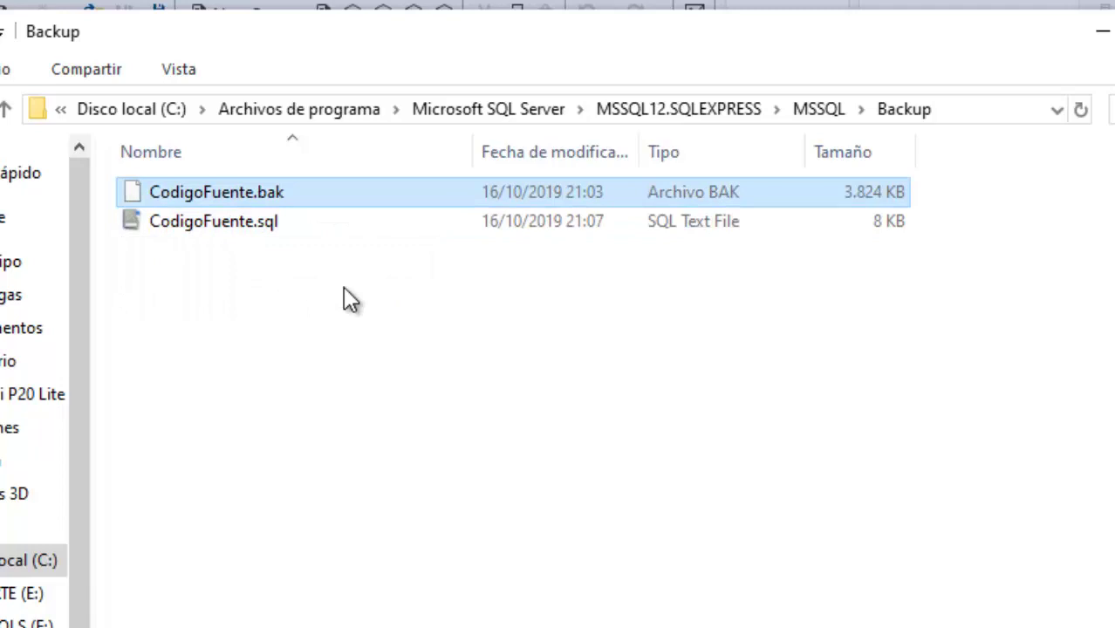
key("Down")
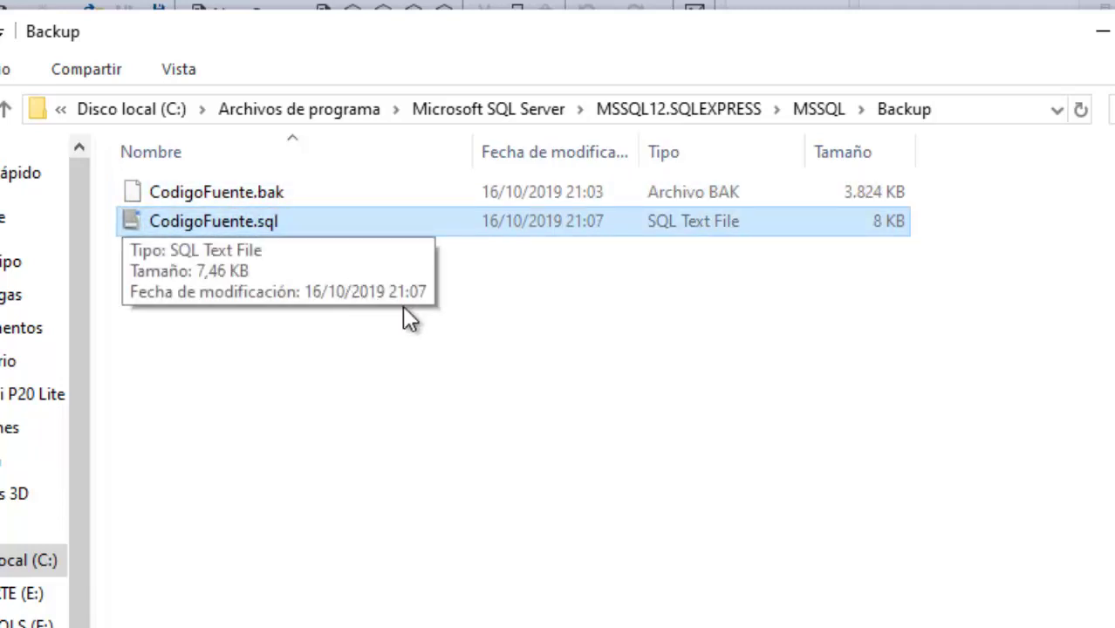
left_click(468, 325)
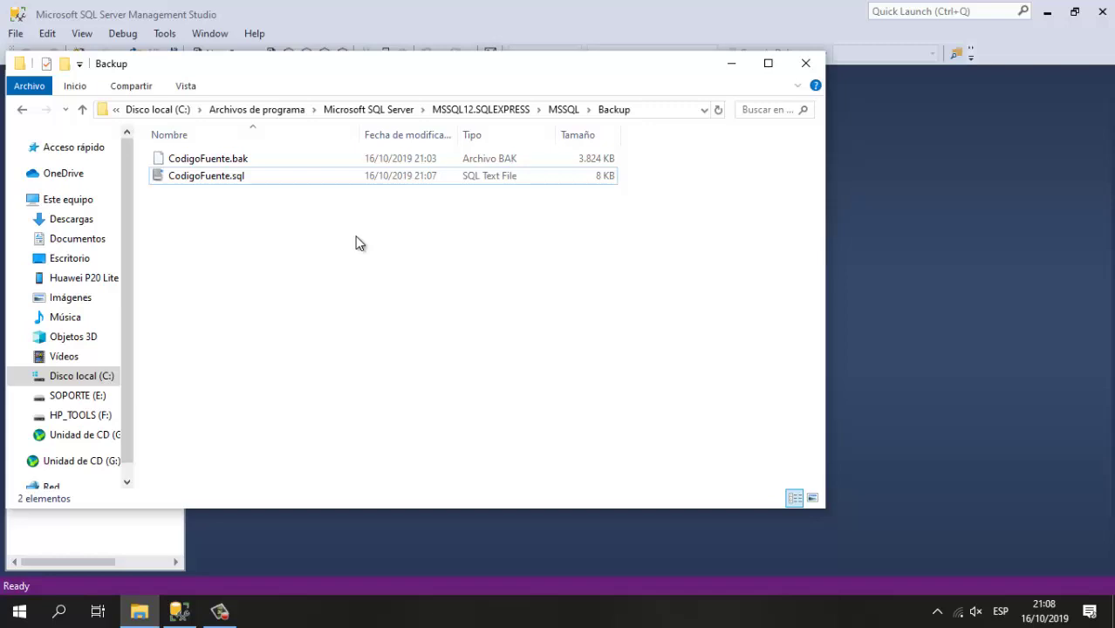
left_click(732, 65)
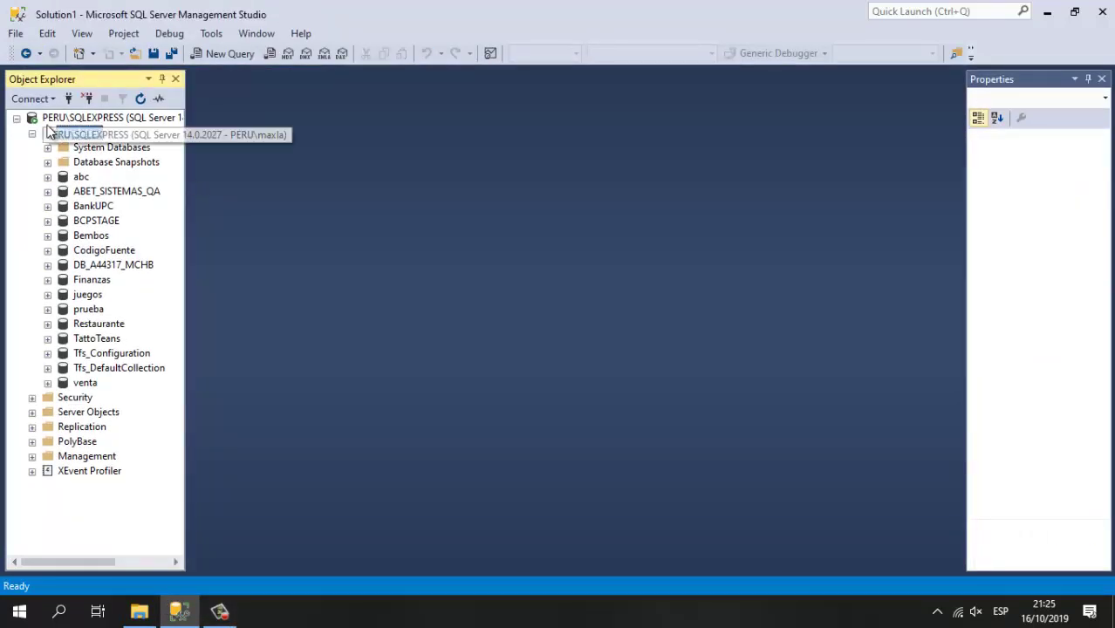
- Start a database restore with a device as the source and add CodigoFuente.bak from the Backup folder as backup media
right_click(50, 131)
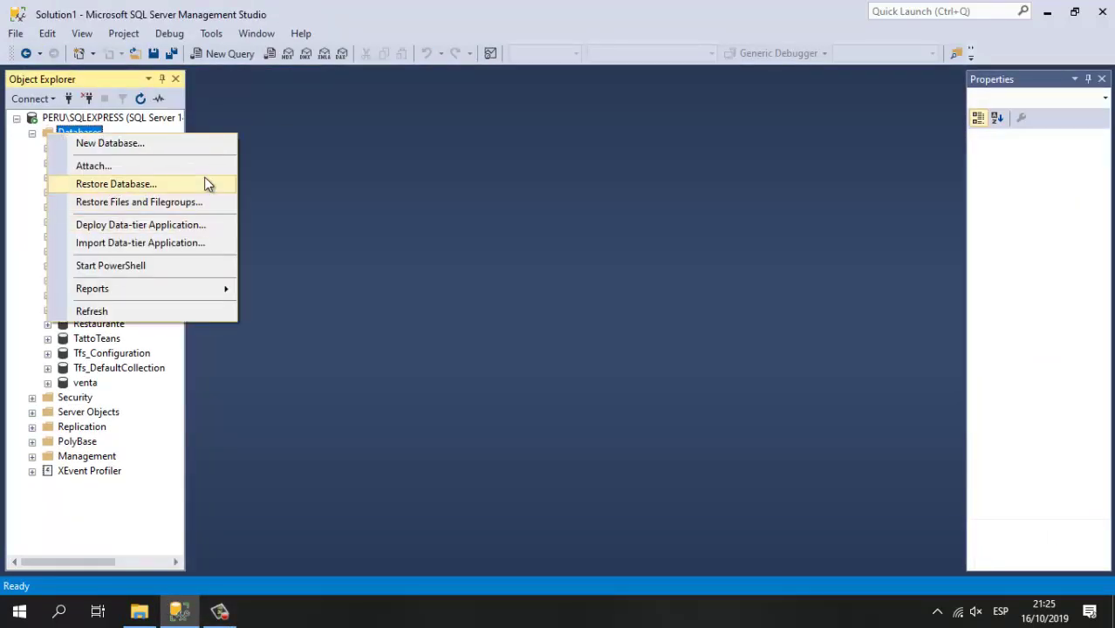
left_click(128, 190)
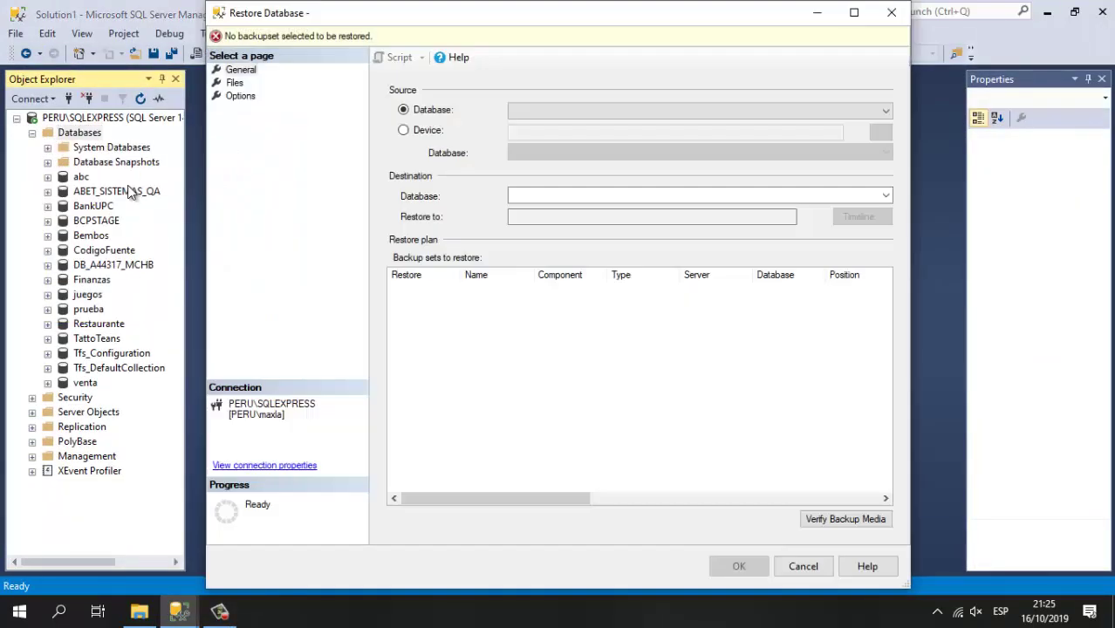
left_click(410, 130)
left_click(877, 133)
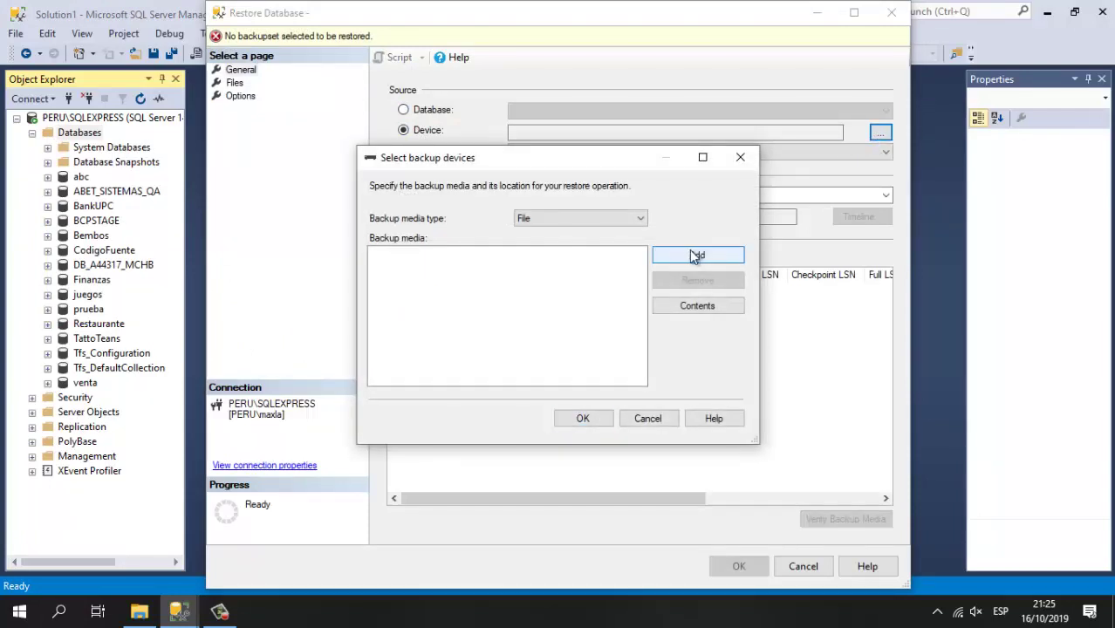
left_click(693, 255)
left_click(558, 167)
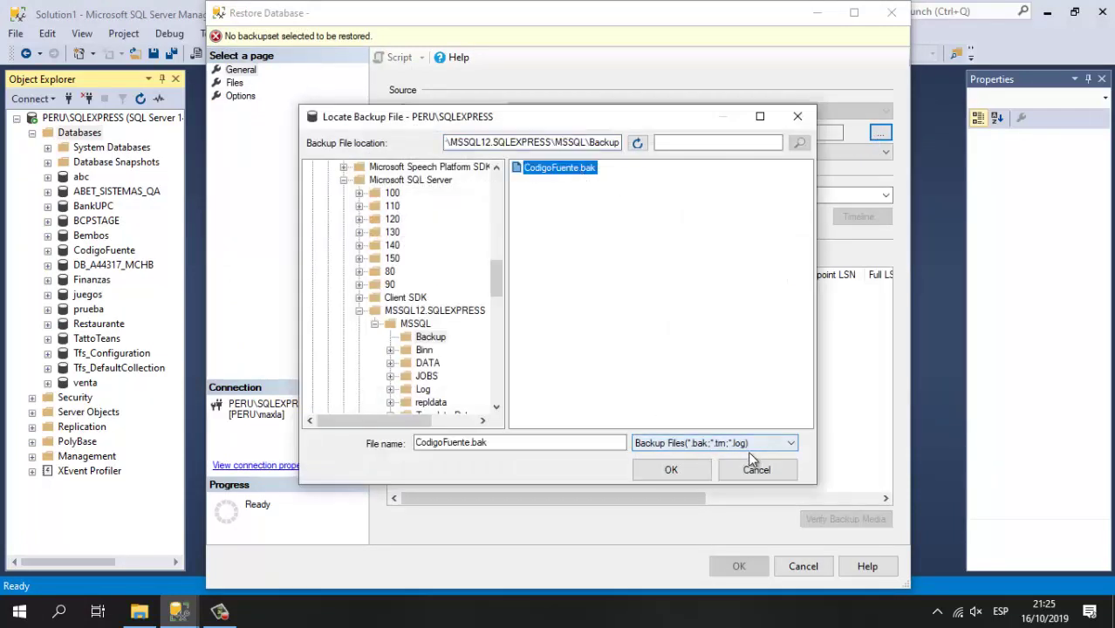
left_click(671, 469)
left_click(590, 417)
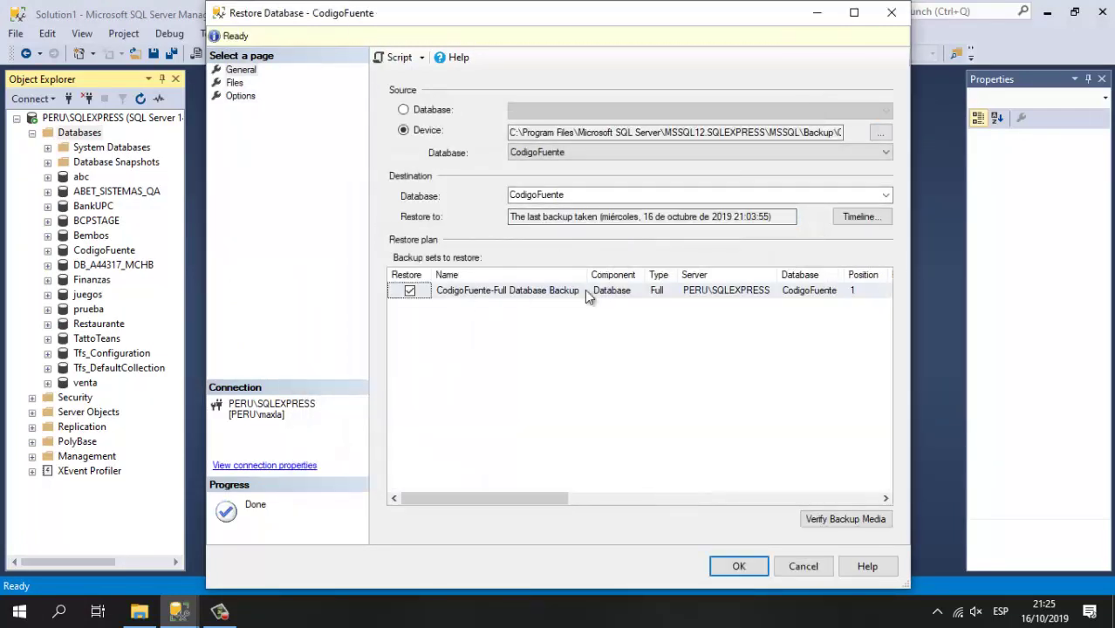
- Reopen the backup file browser, and in File Explorer copy Northwind.bak from Descargas into the SQL Server Backup folder
left_click(879, 132)
left_click(721, 264)
left_click(139, 613)
left_click(664, 298)
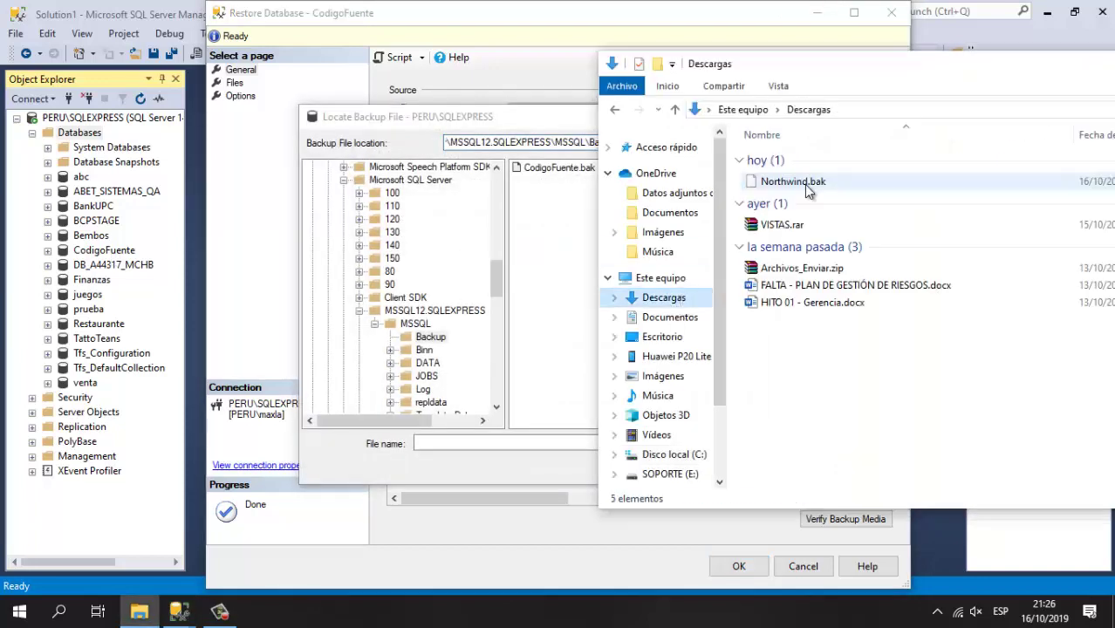
left_click(792, 182)
key("ctrl+c")
key("alt+Left")
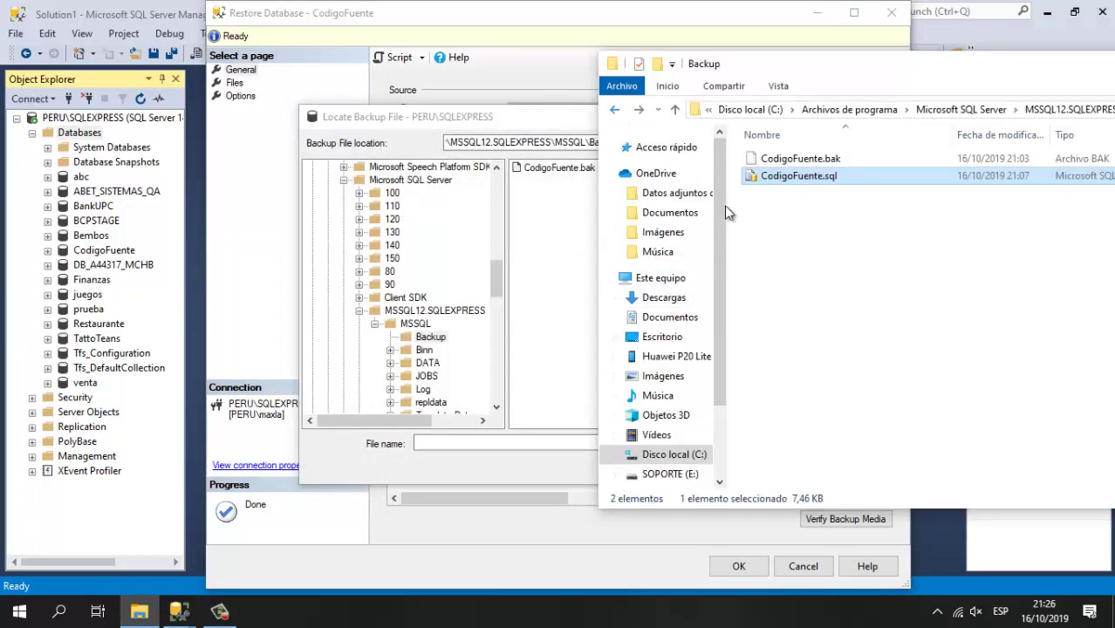
key("ctrl+v")
left_click(139, 613)
- Reload the Backup folder in the backup file browser and select Northwind.bak as the file to restore from
left_click(431, 336)
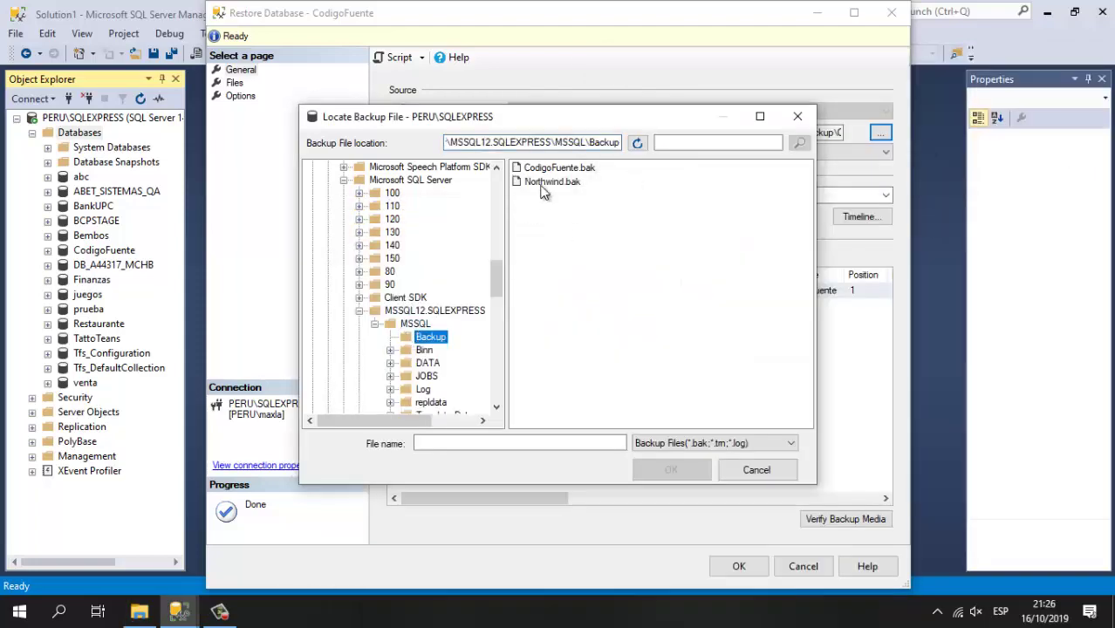
left_click(551, 182)
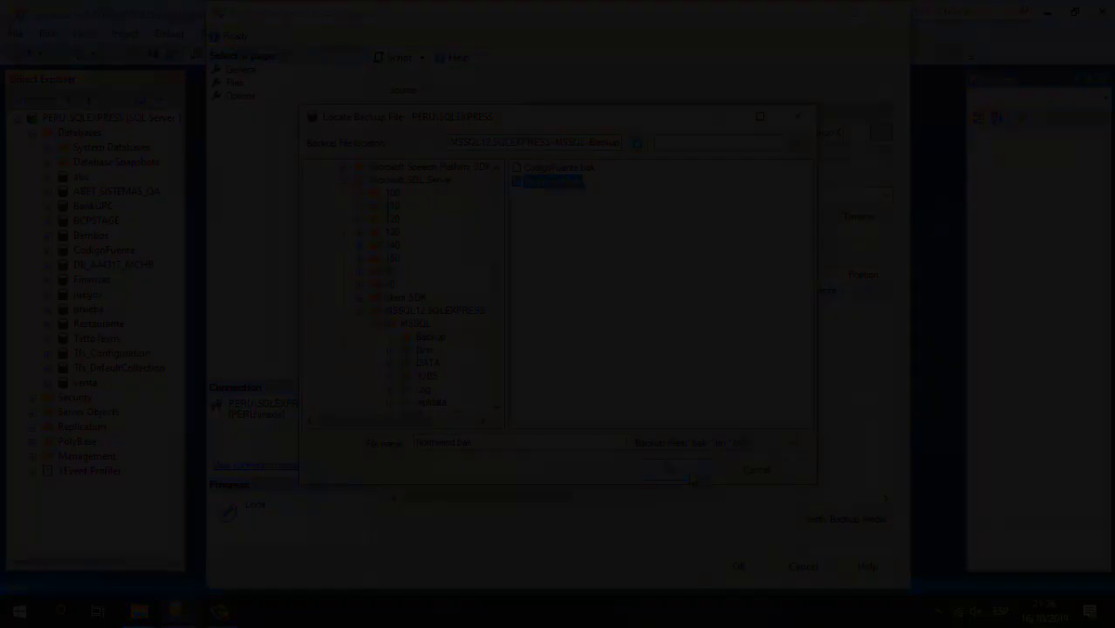